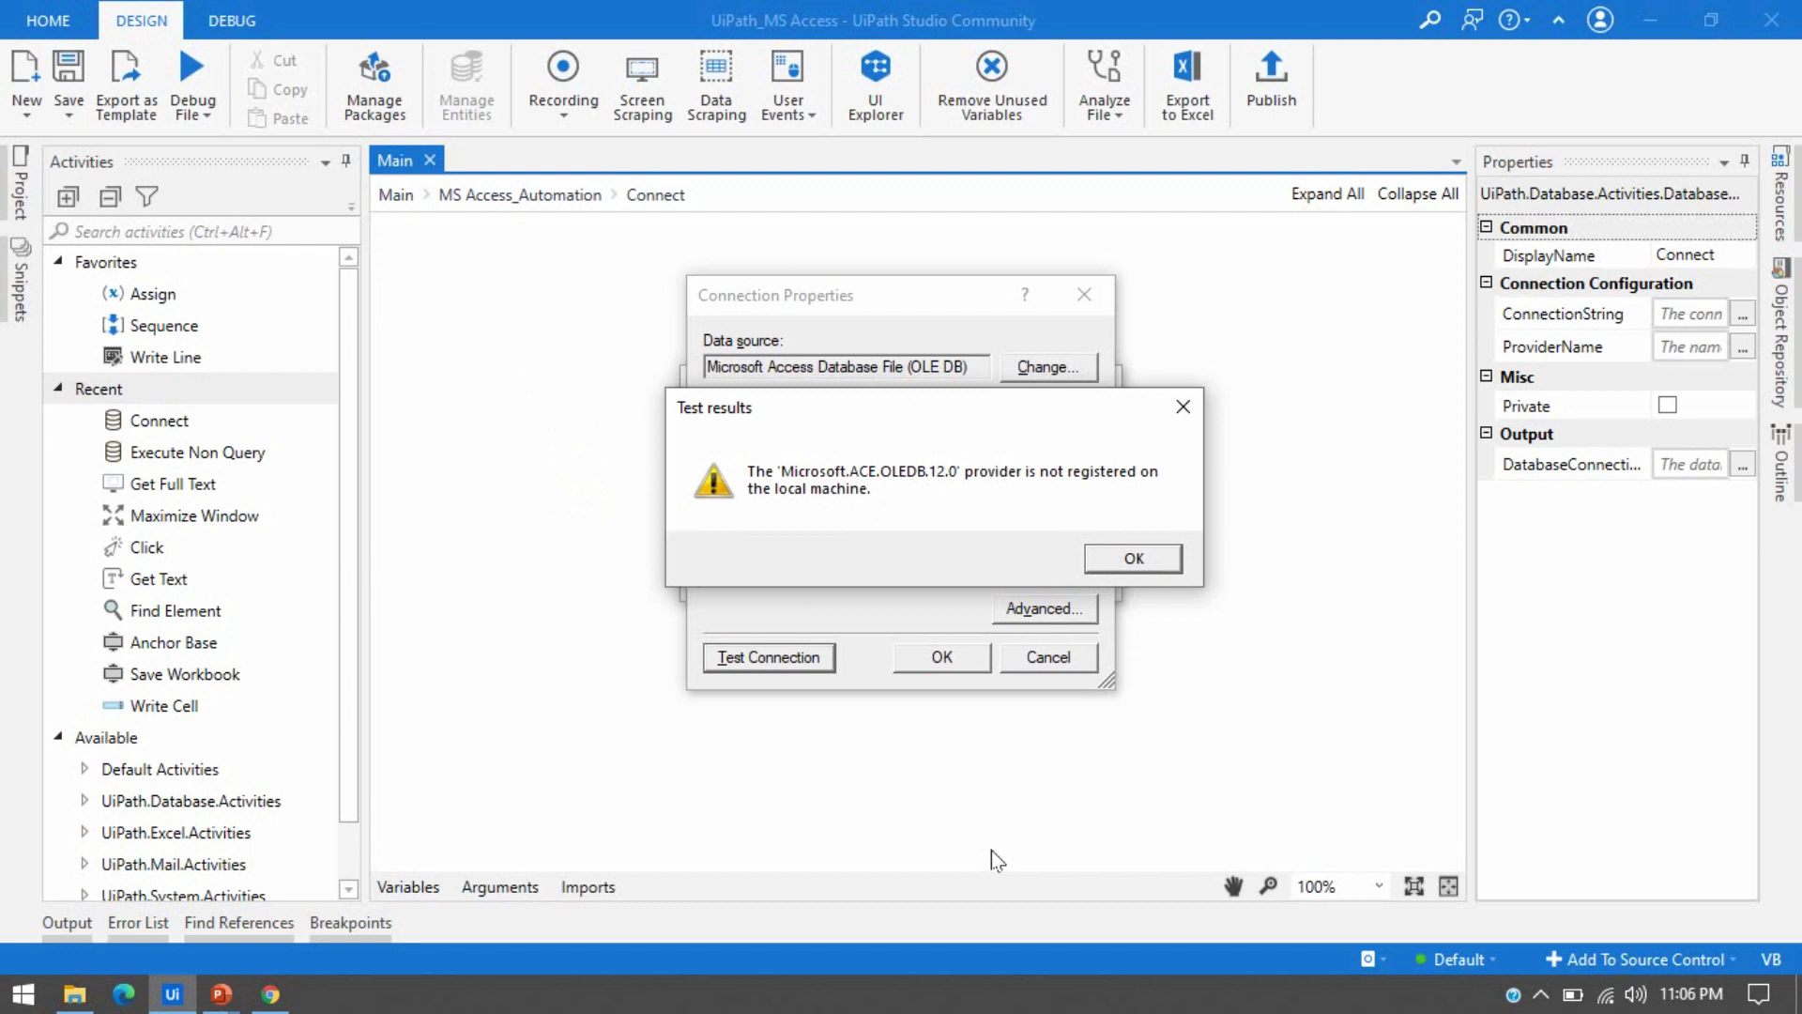
Step: Dismiss the connection test results message and move the Connection Properties dialog aside
left_click(1129, 561)
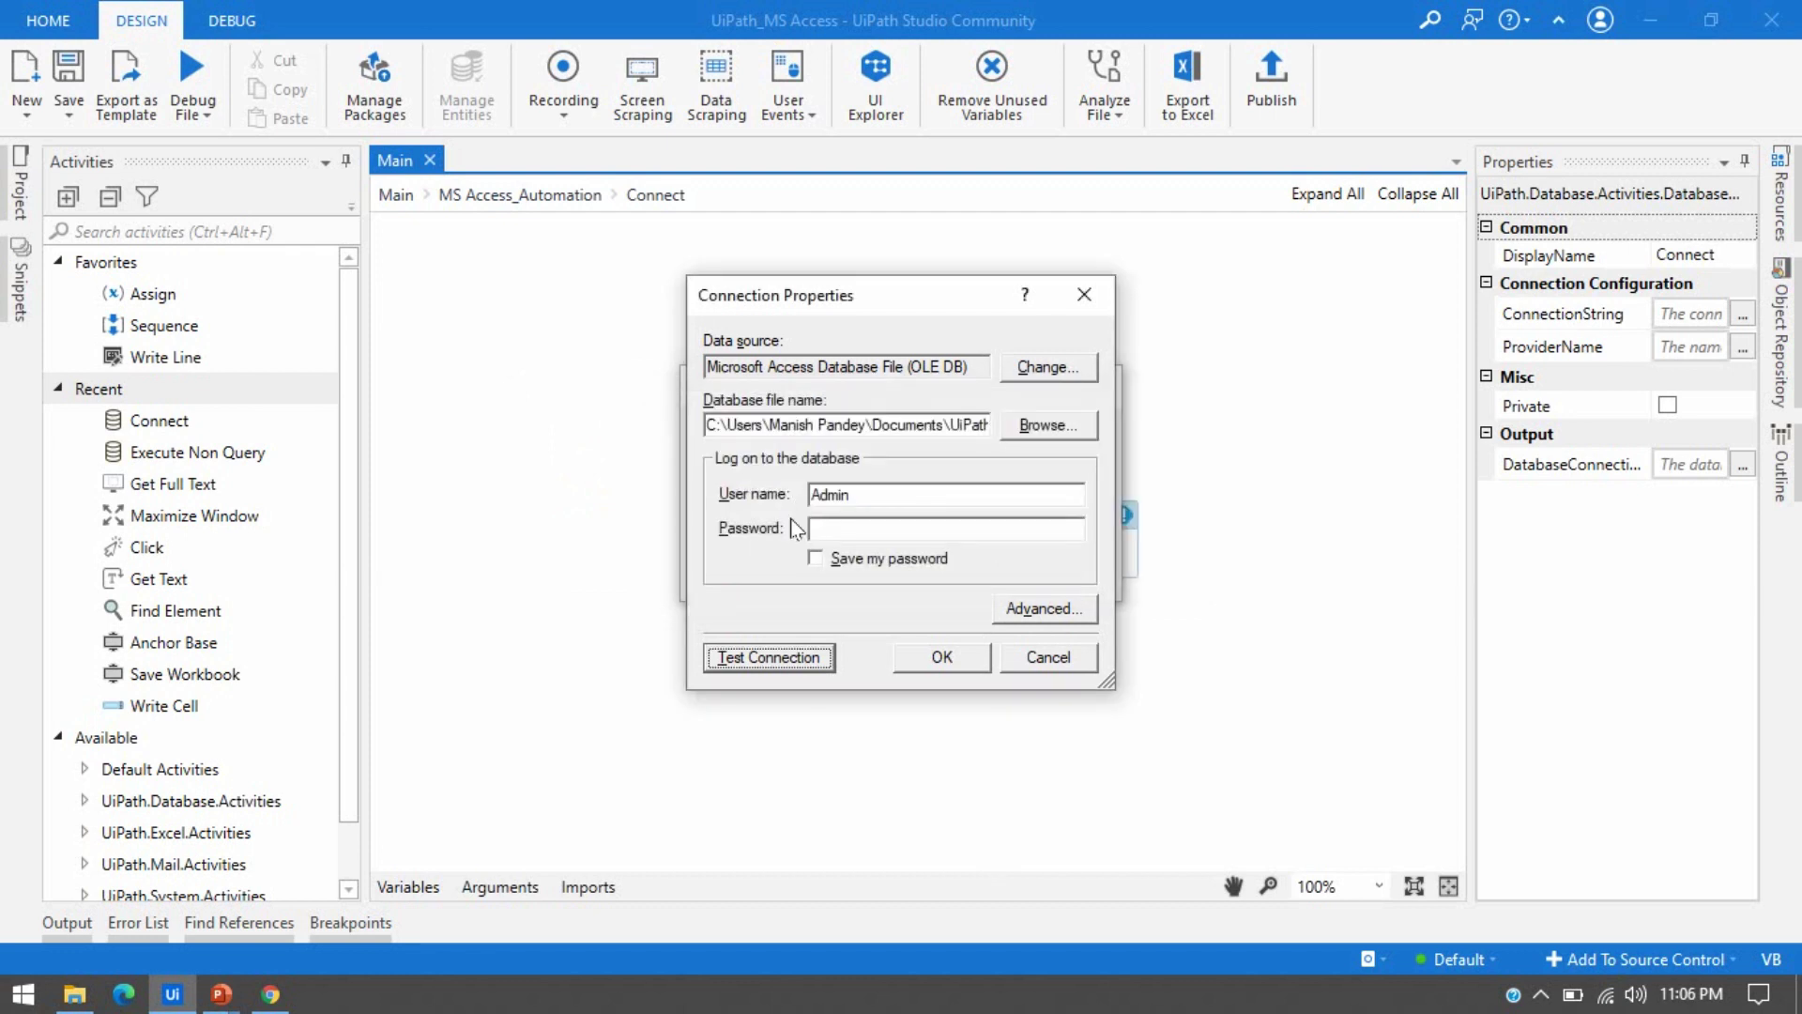
mouse_move(864, 302)
left_mouse_down()
mouse_move(773, 387)
mouse_move(871, 320)
left_mouse_up()
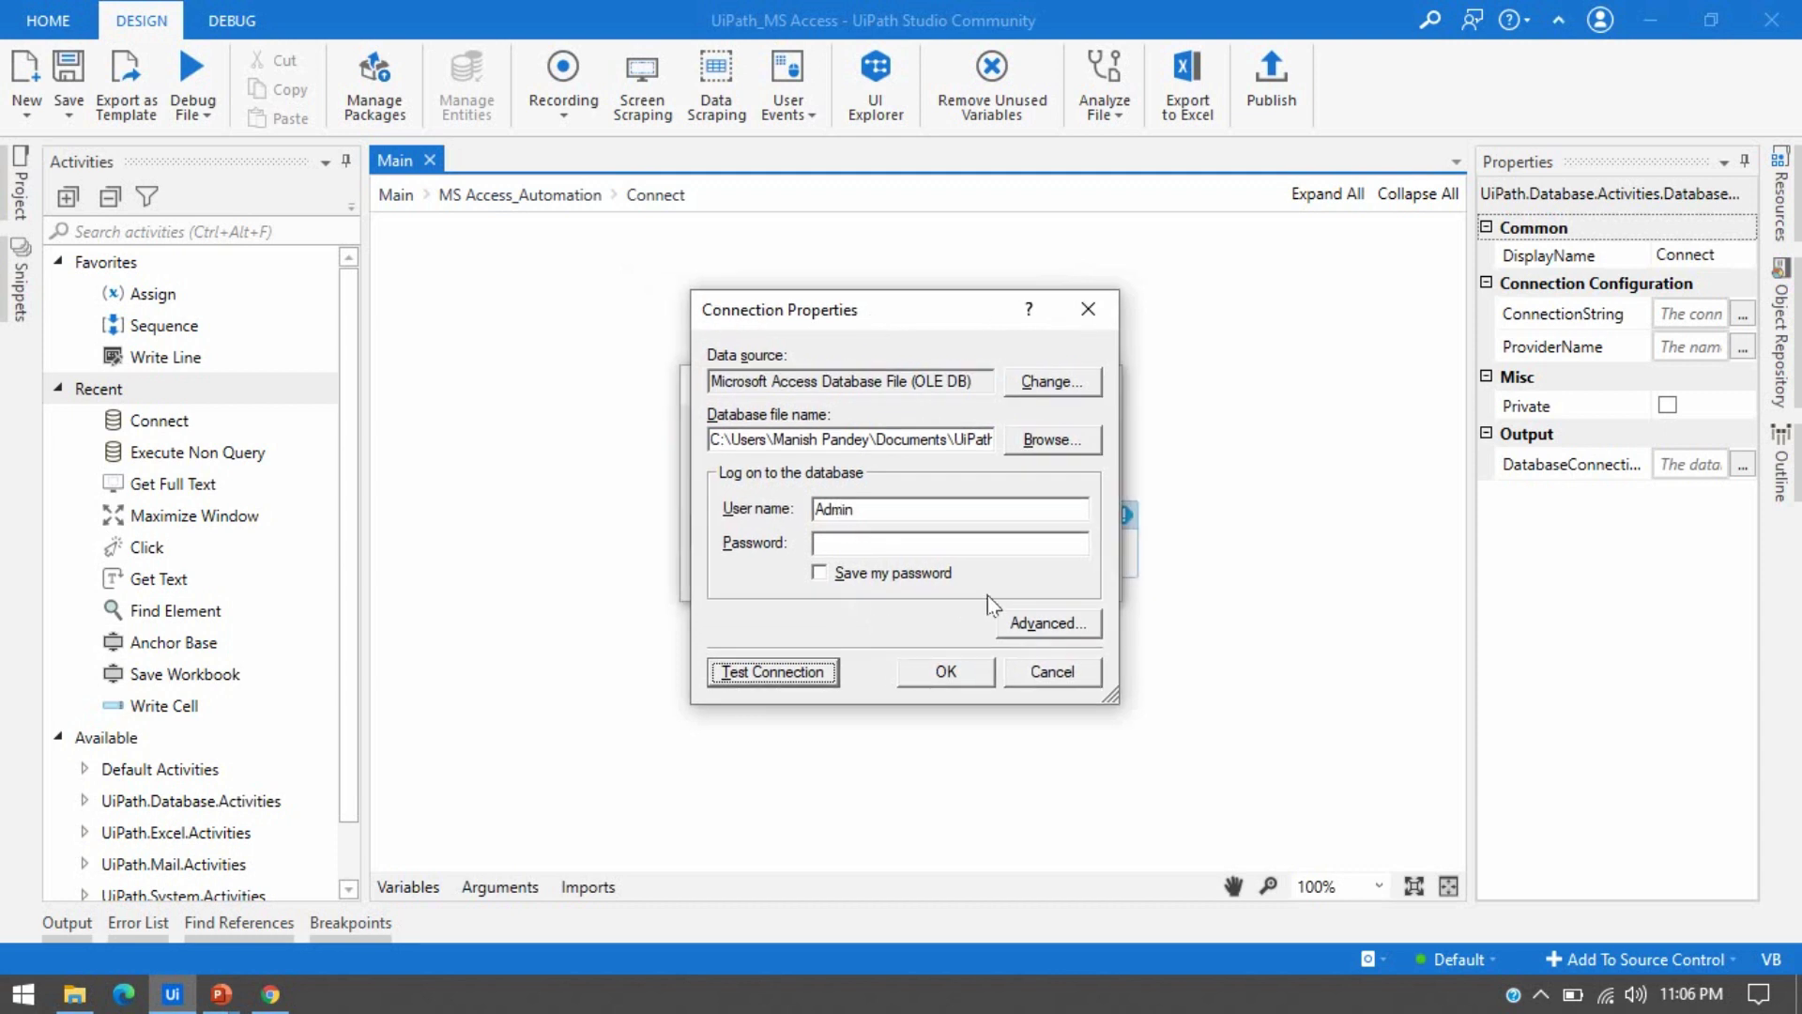
left_click_drag(854, 319, 996, 355)
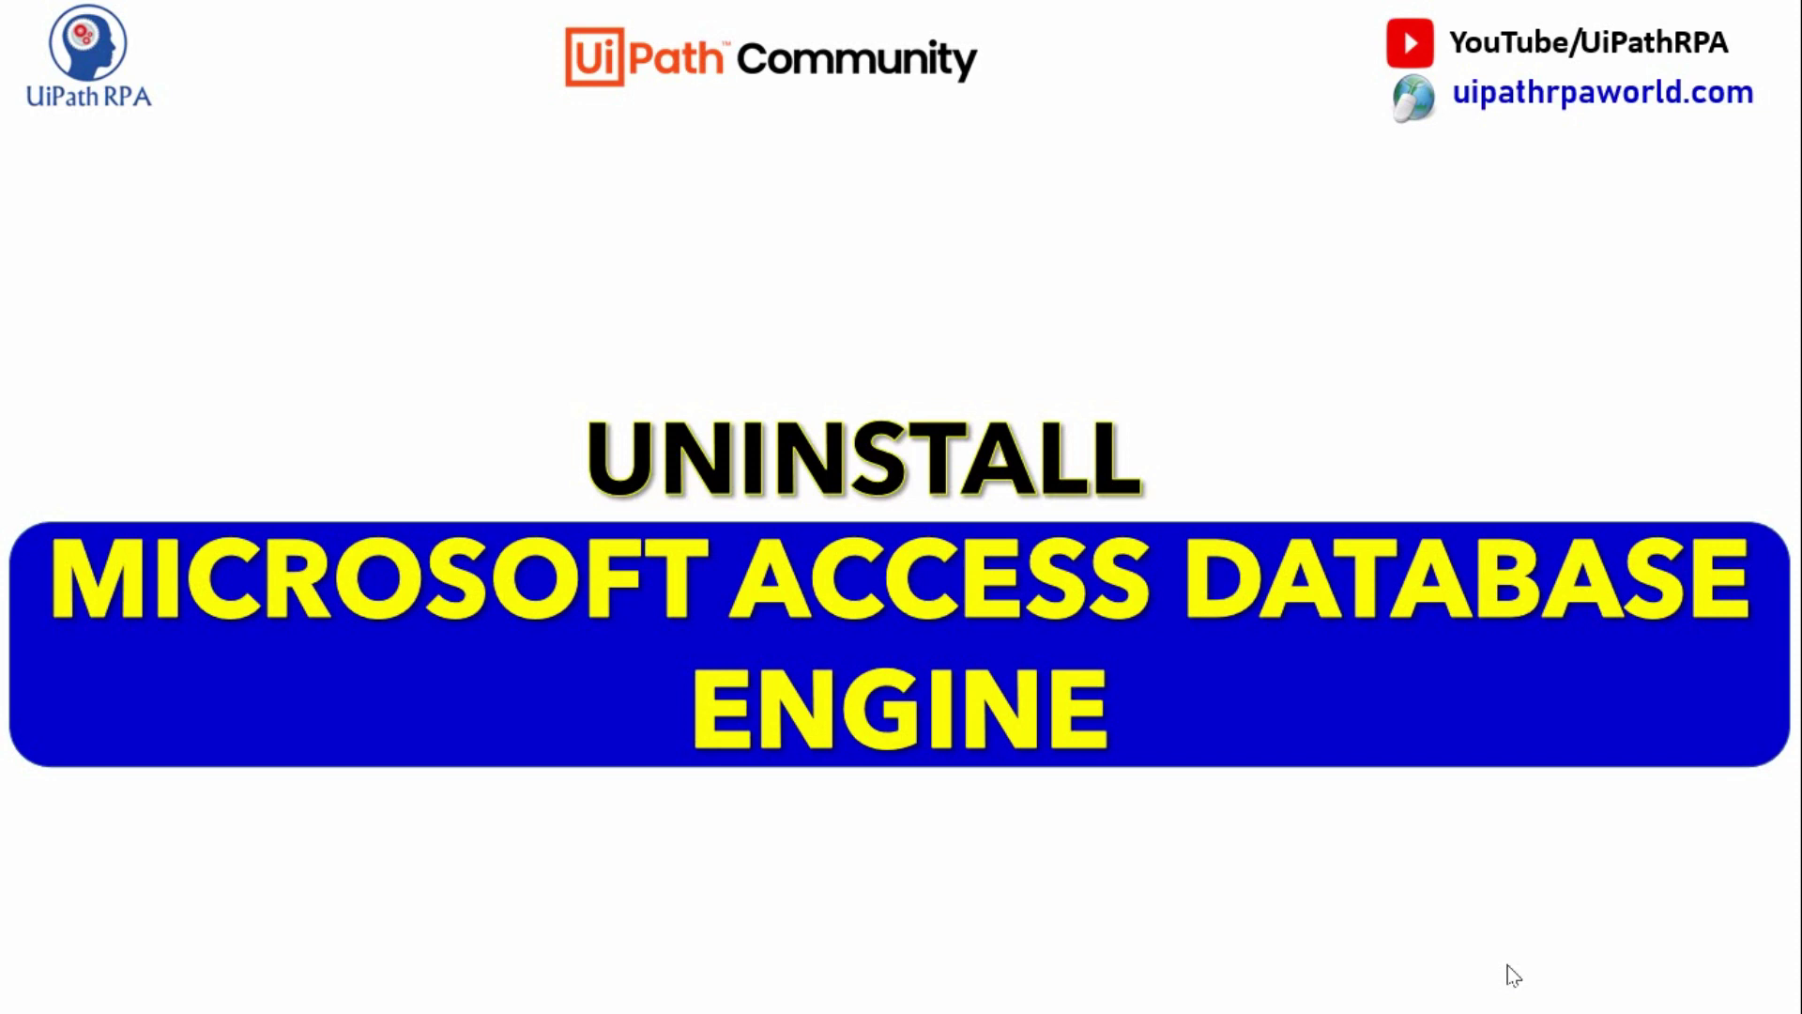
Step: Open Programs and Features in the Windows Control Panel and uninstall Microsoft Access database engine 2016 (English)
key("super")
type("contr")
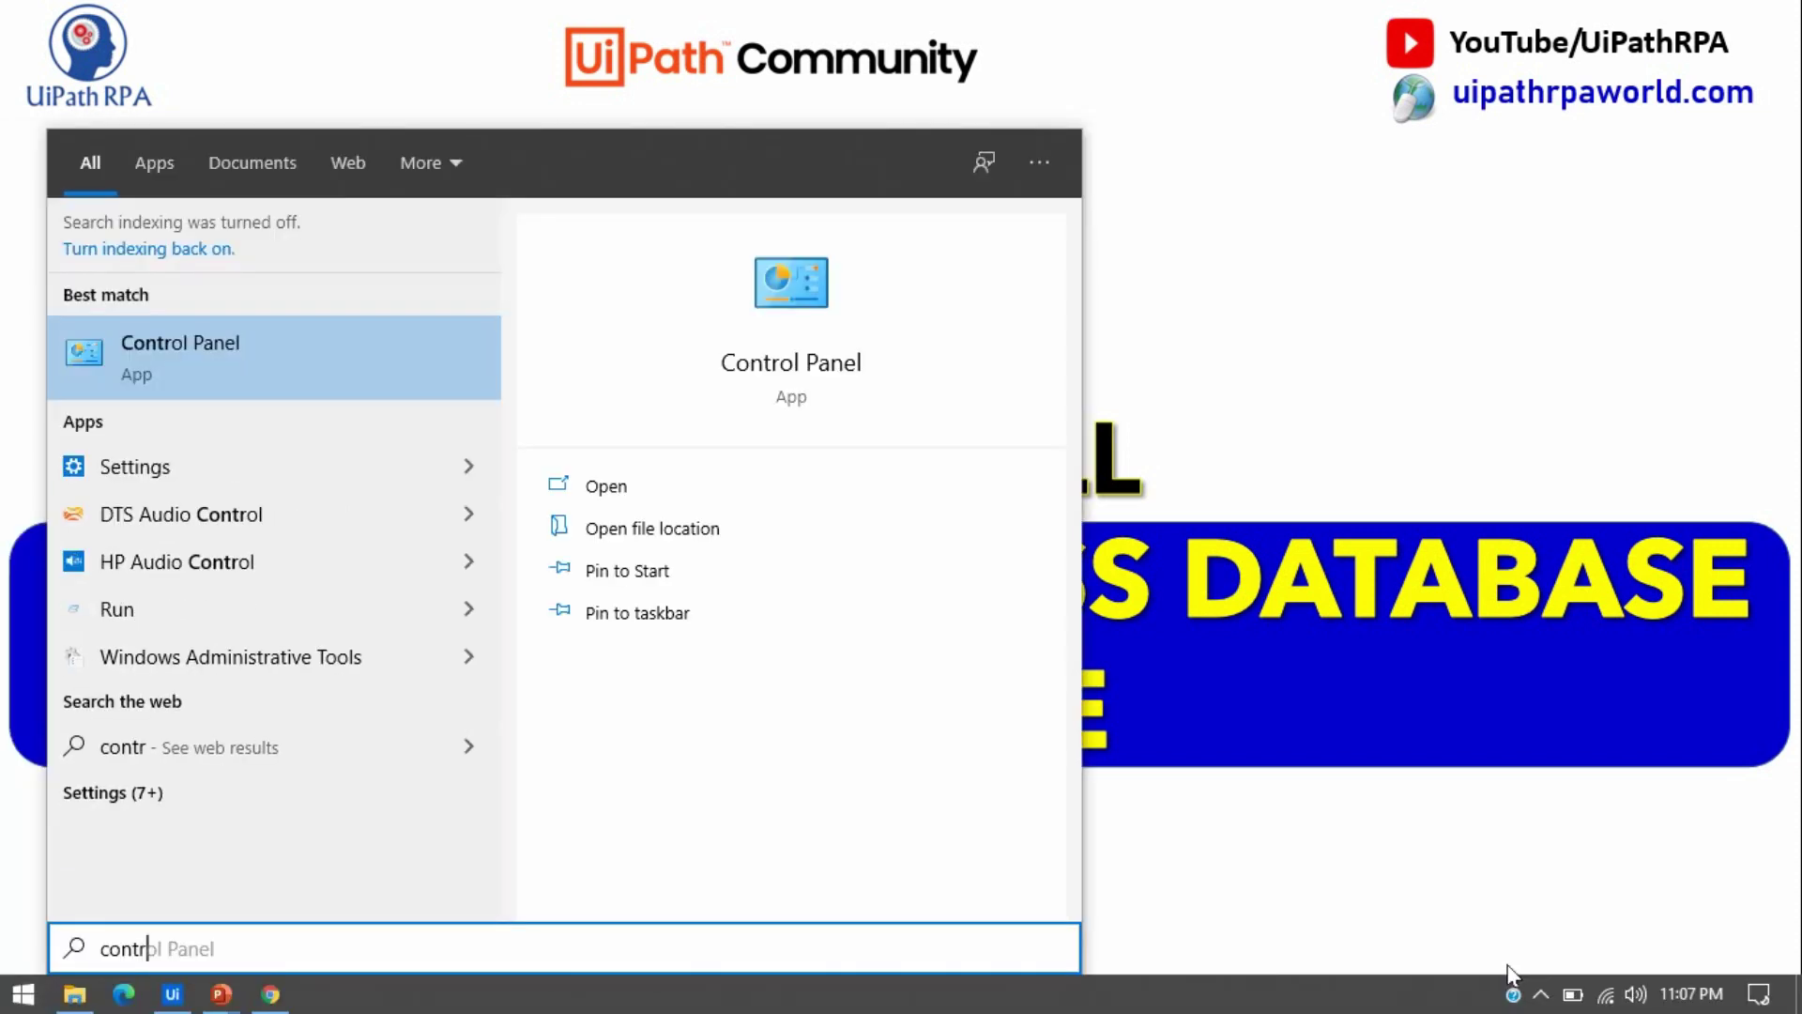
key("Return")
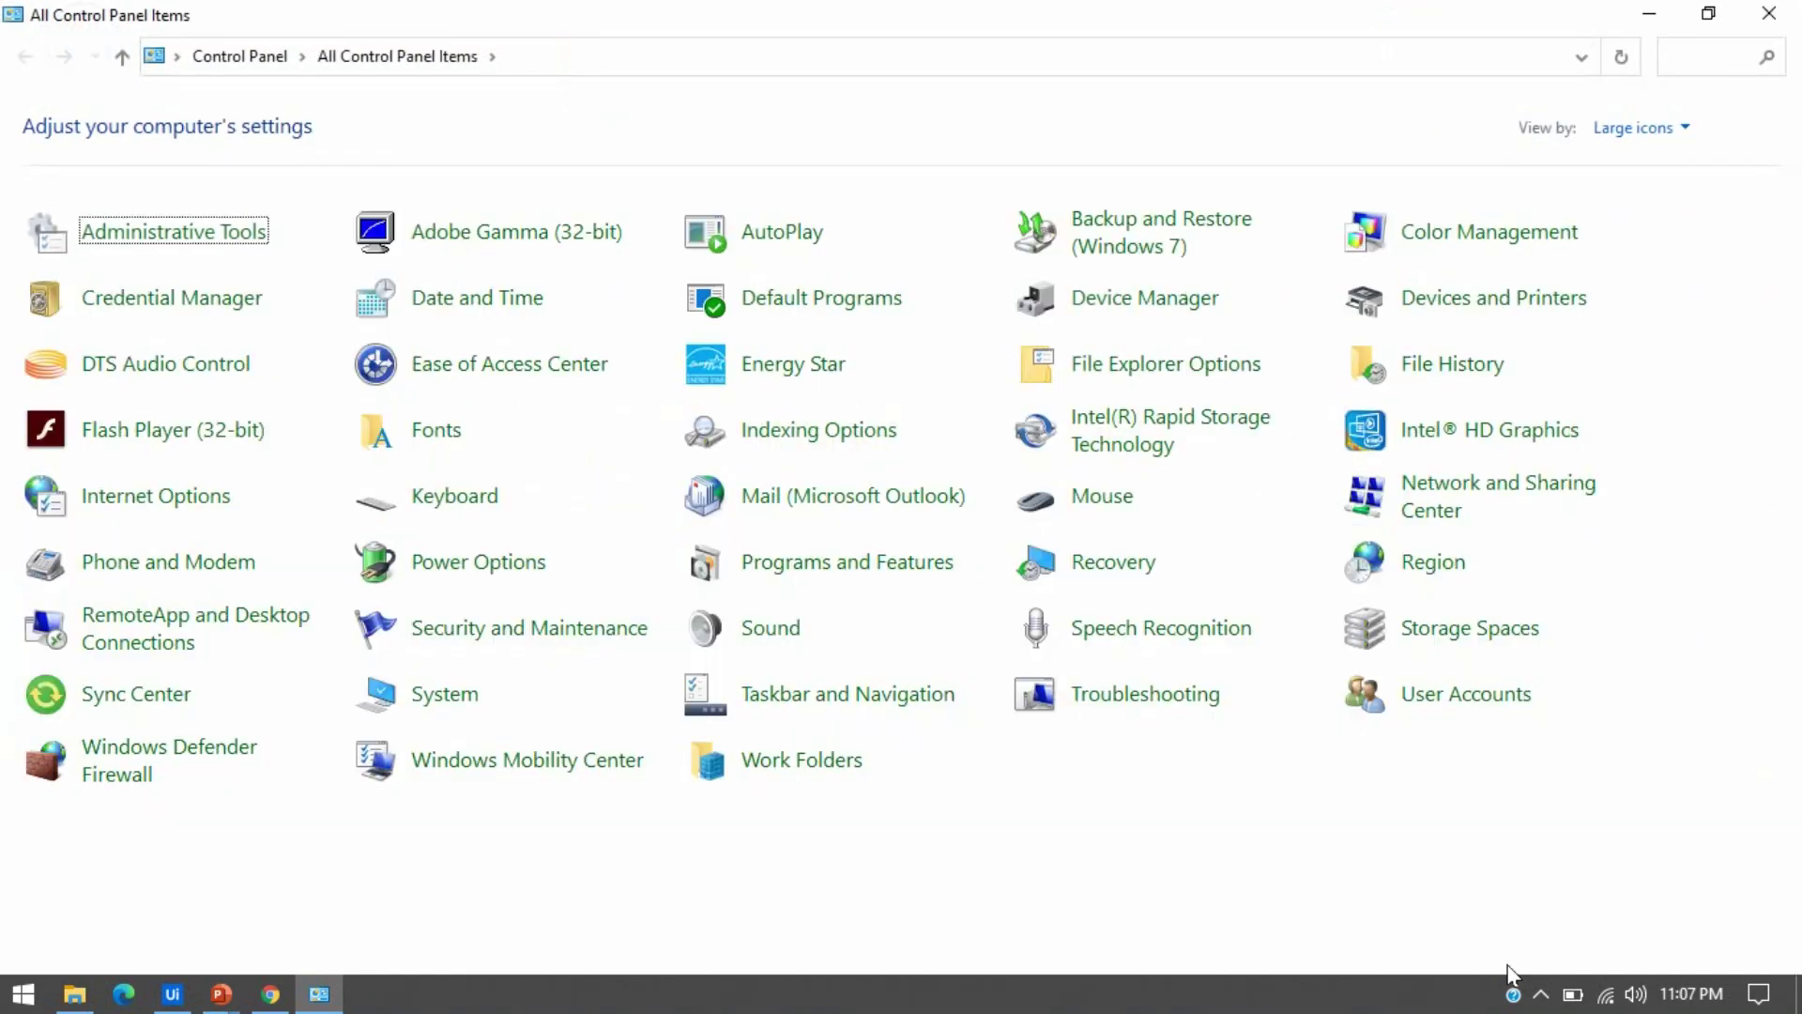
left_click(848, 575)
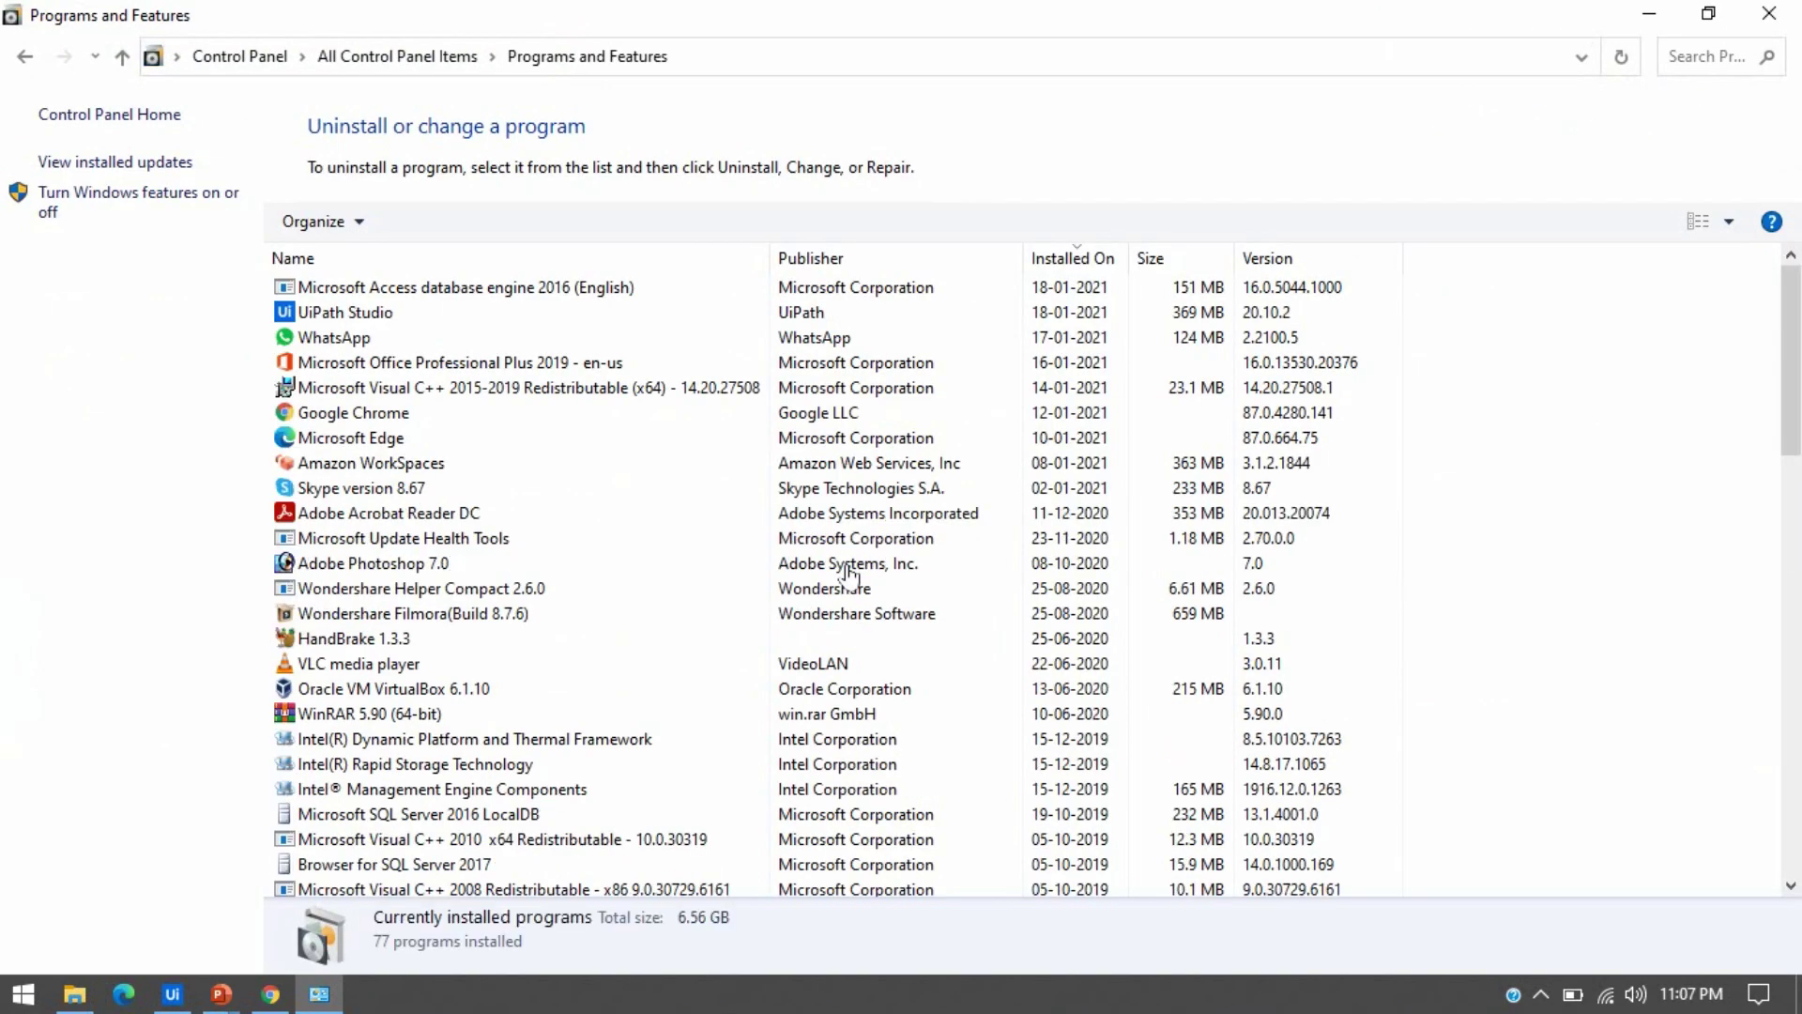
left_click(527, 293)
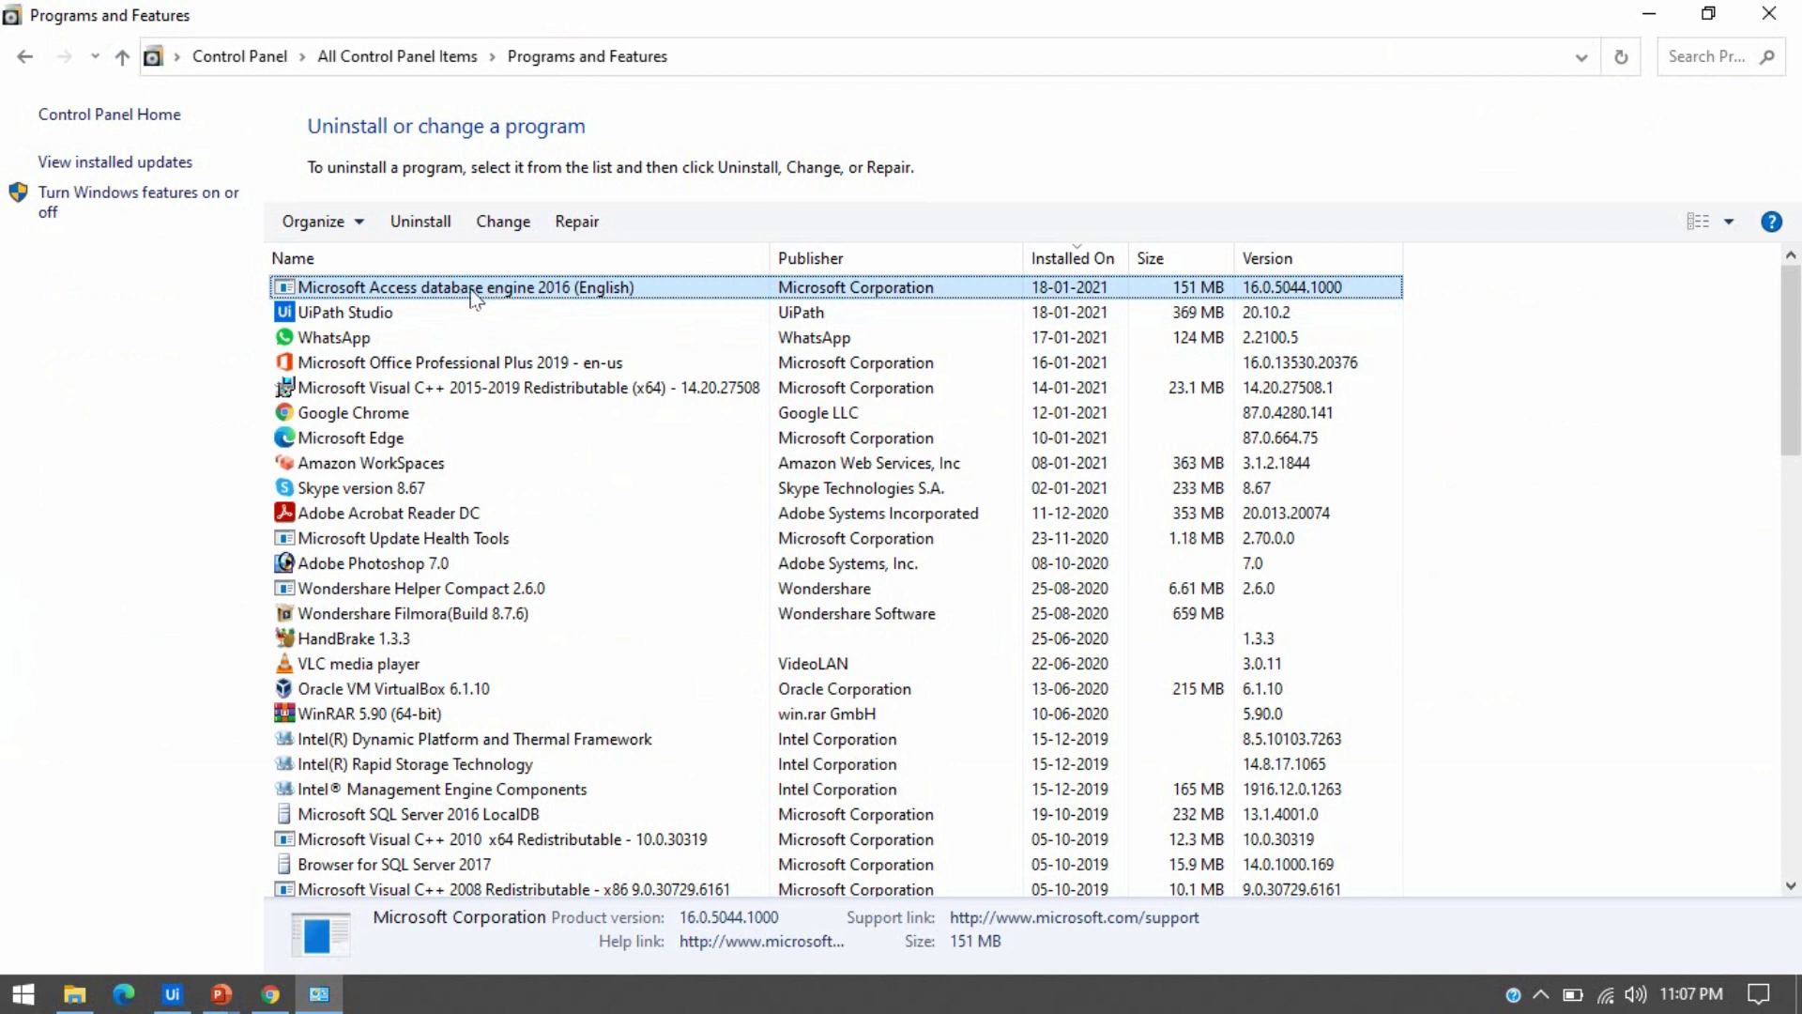
left_click(421, 220)
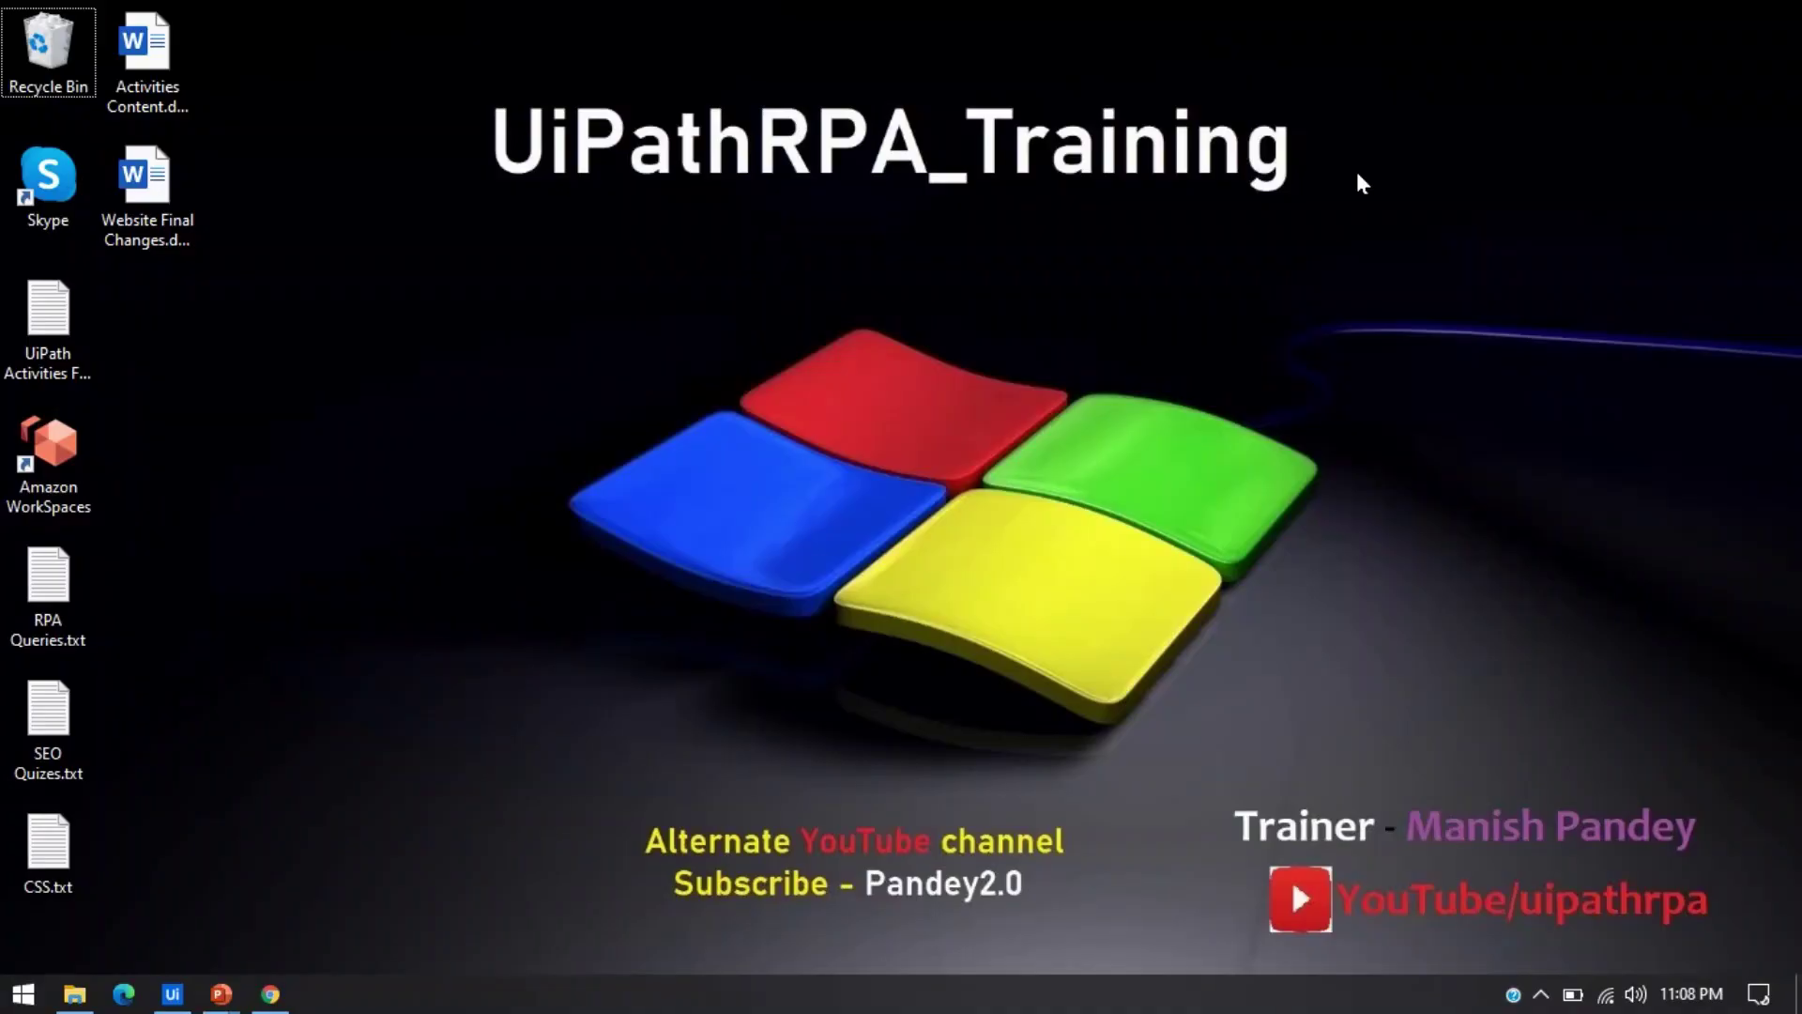
Step: Switch to Google Chrome and search the web for "Microsoft Access 2013 Runtime"
left_click(270, 993)
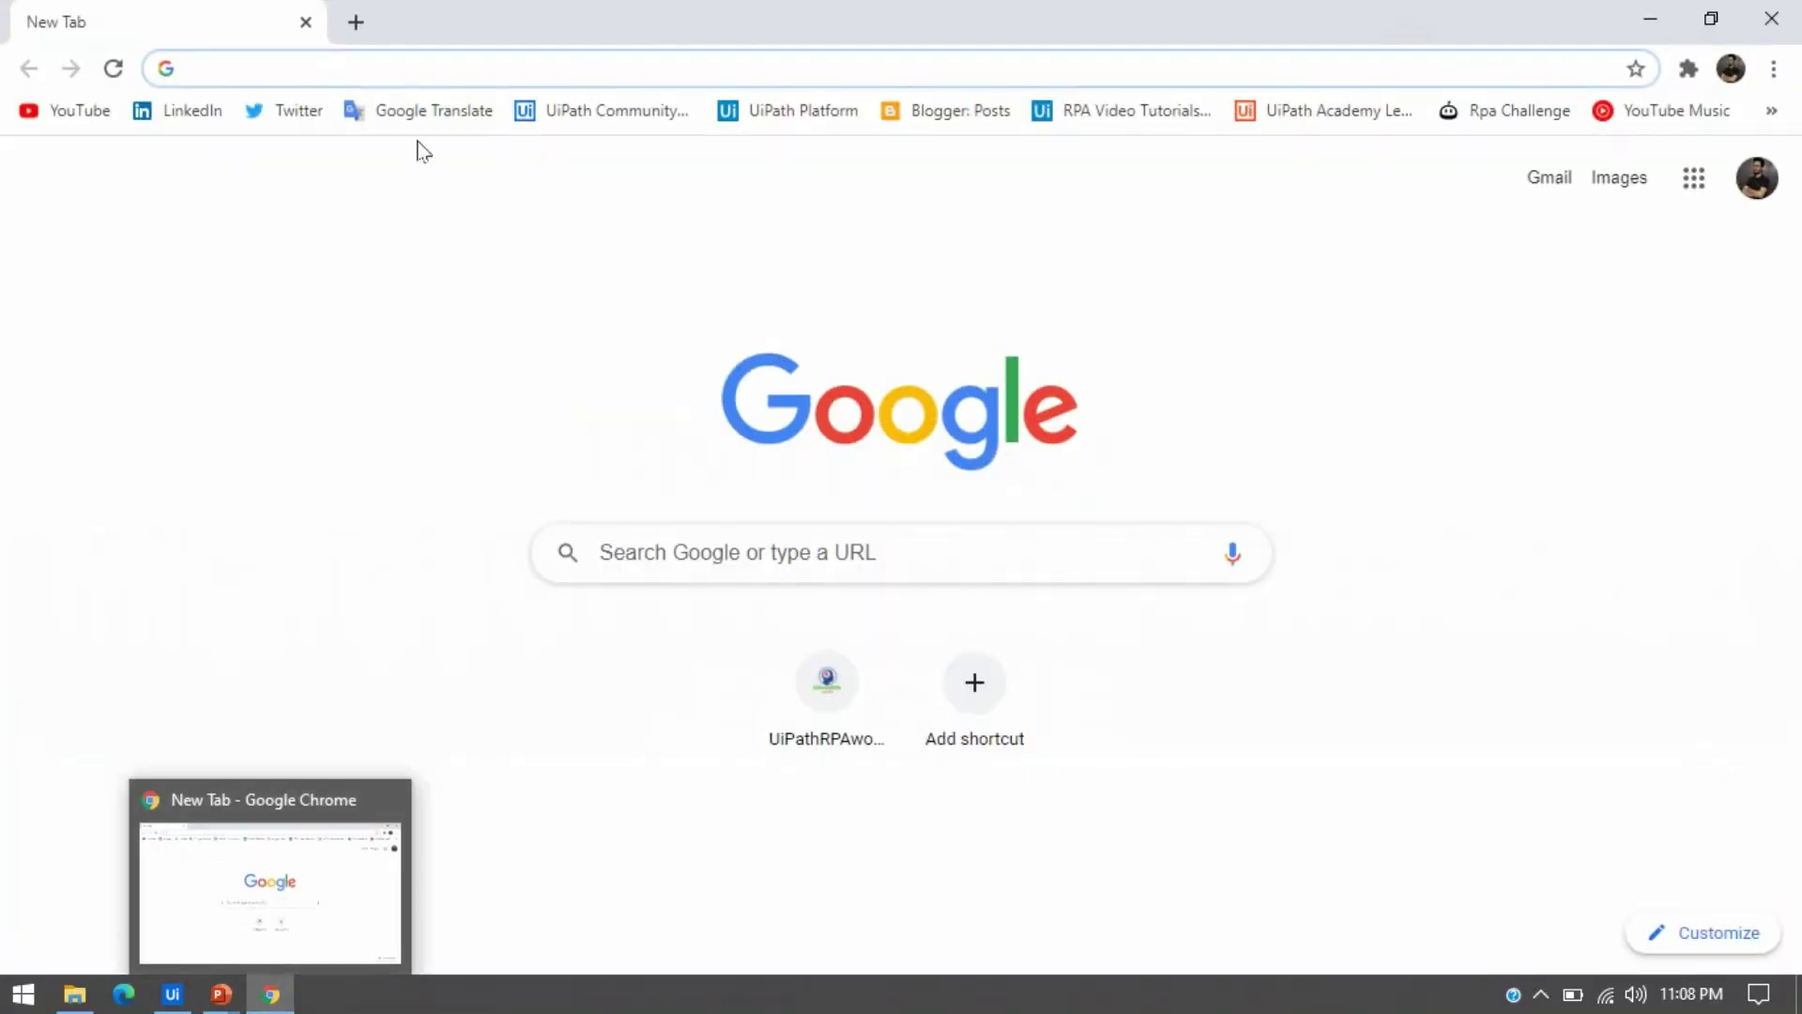
left_click(338, 66)
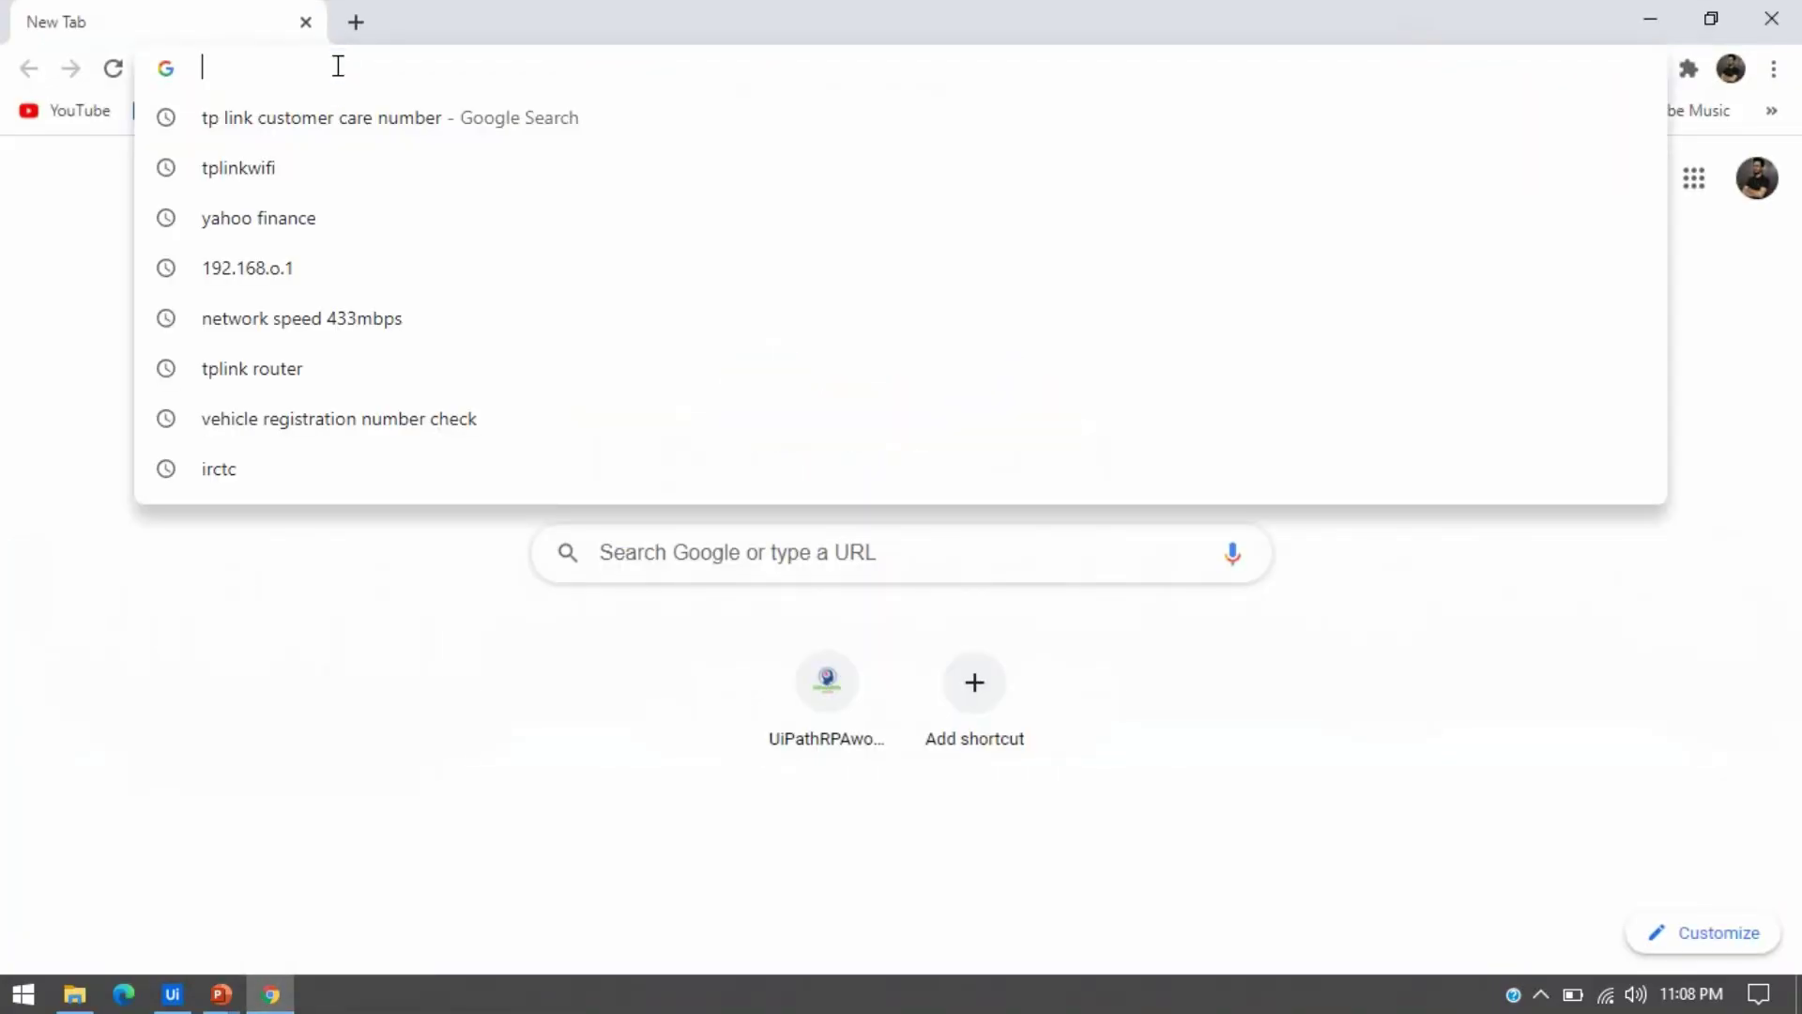
type("Micros")
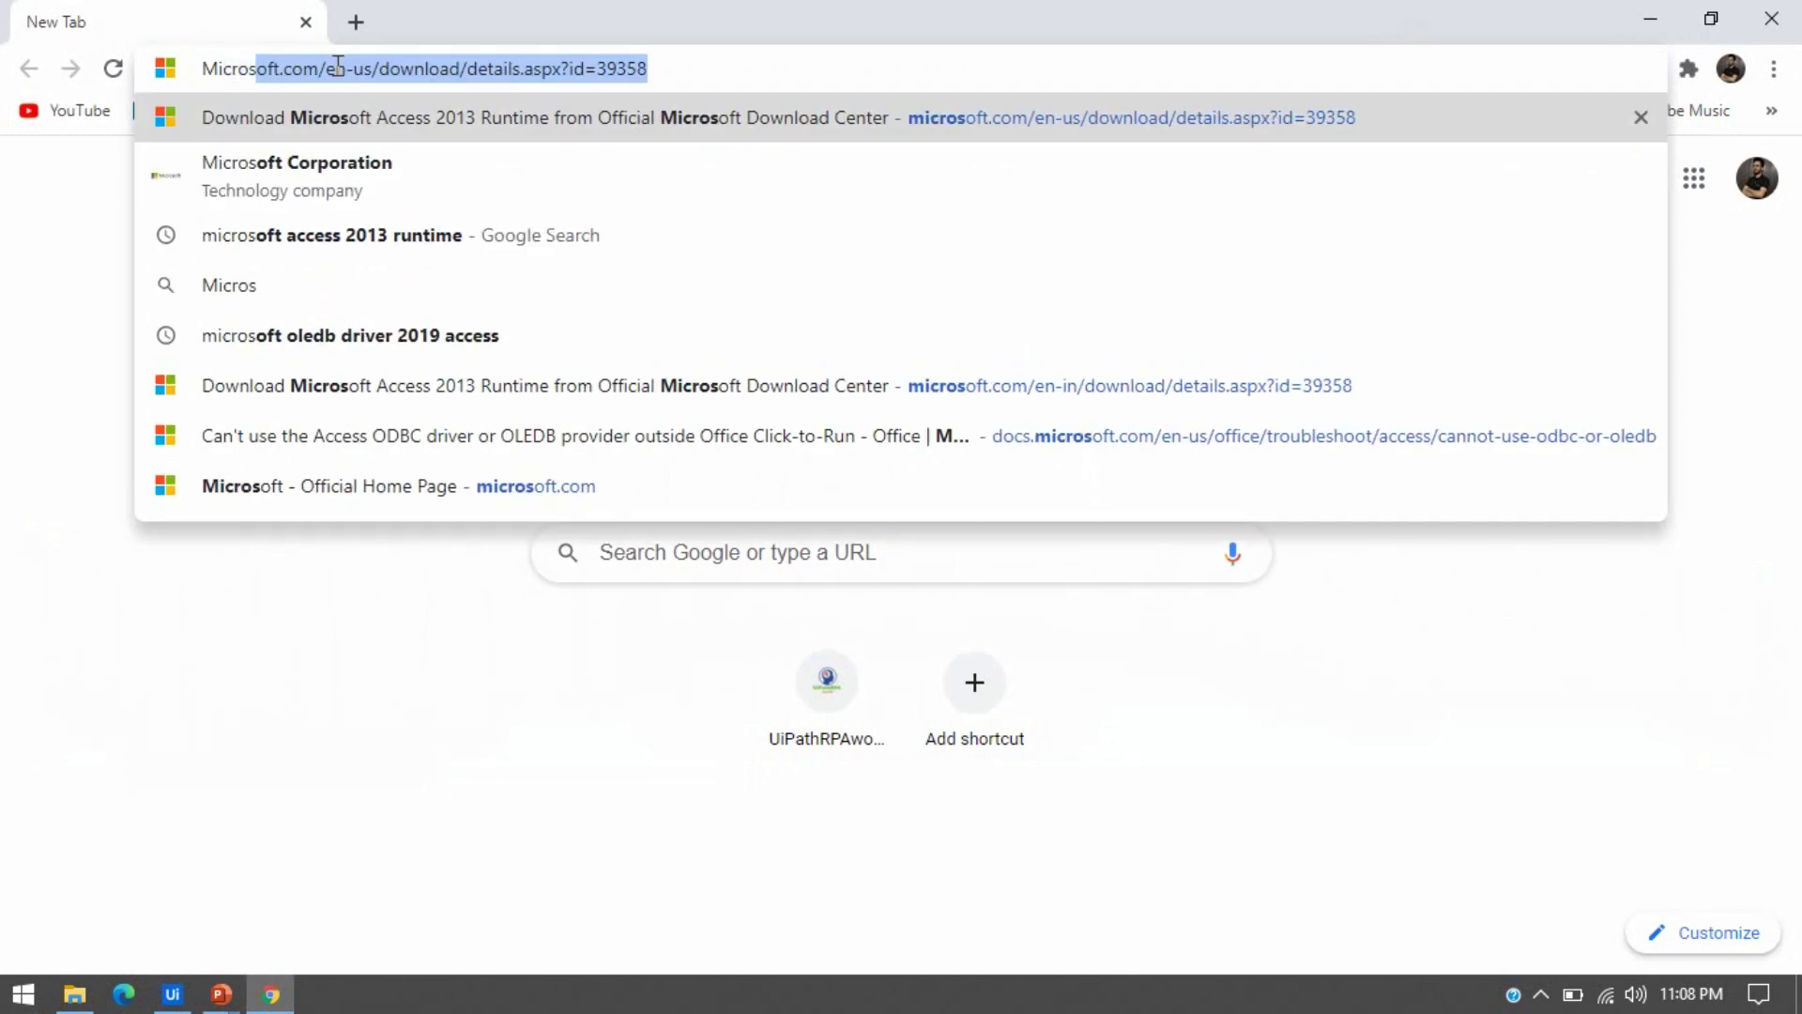
type("oft ")
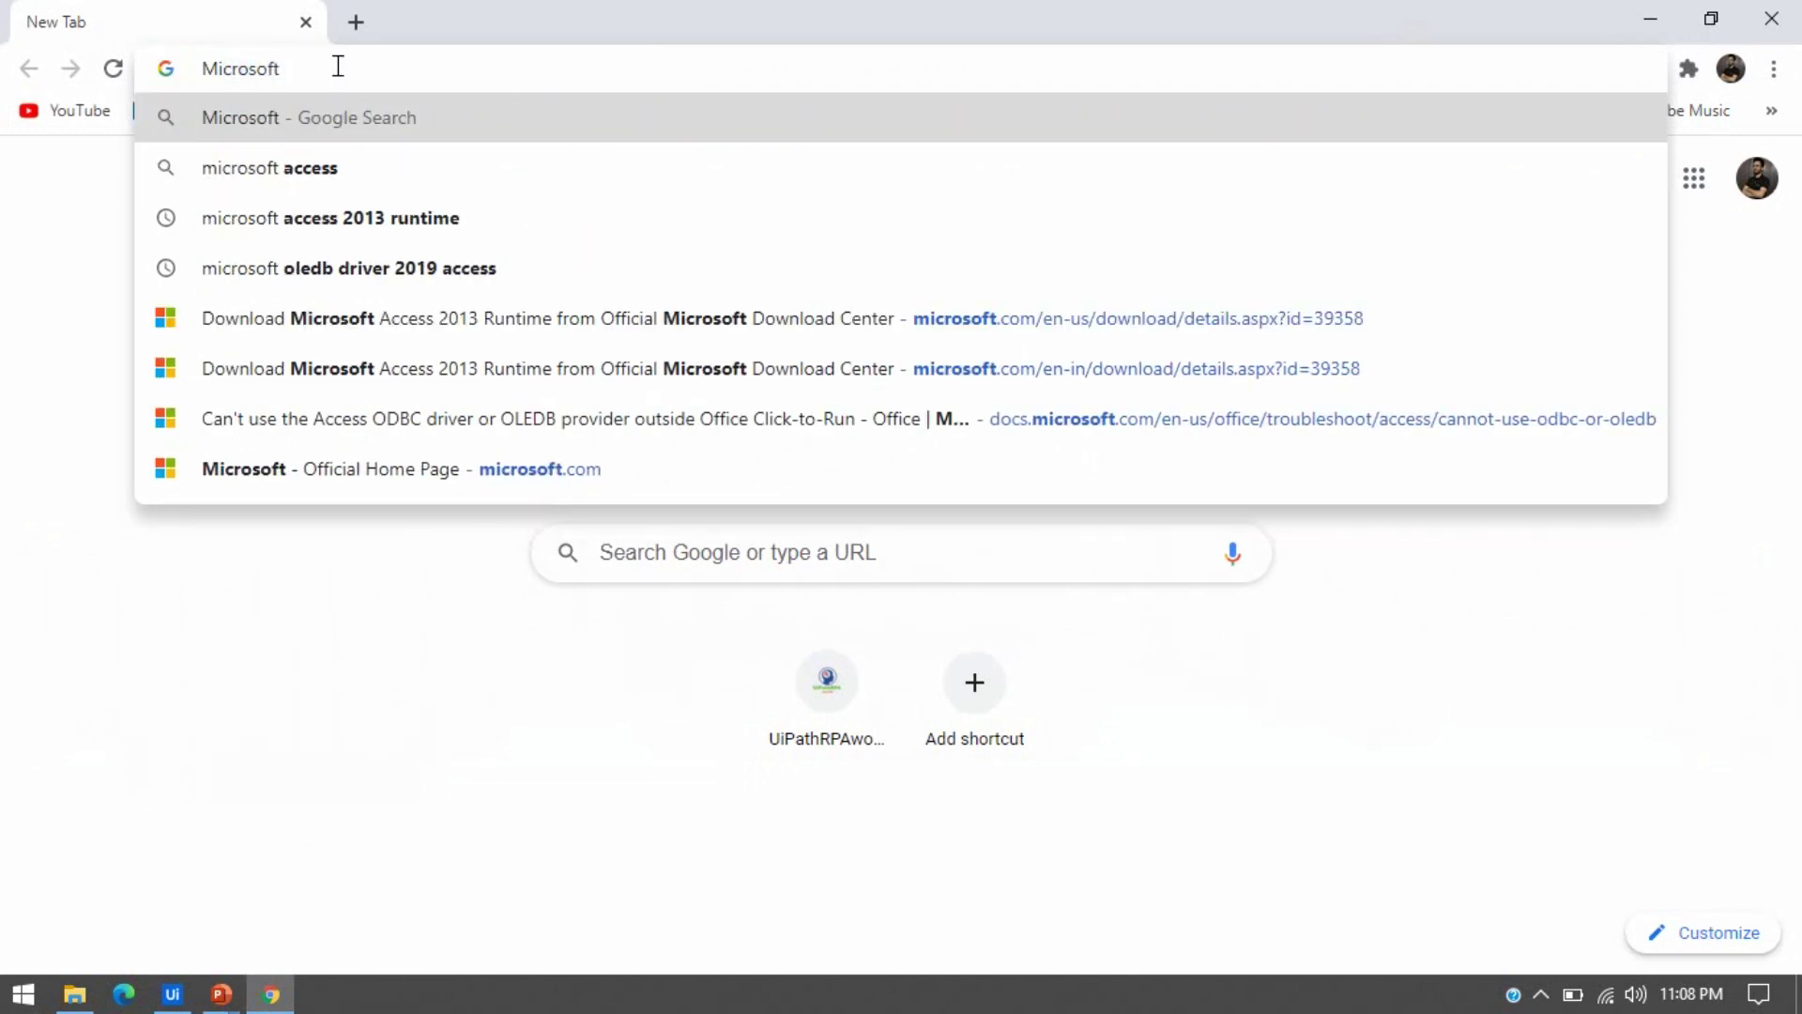
type("Access 20")
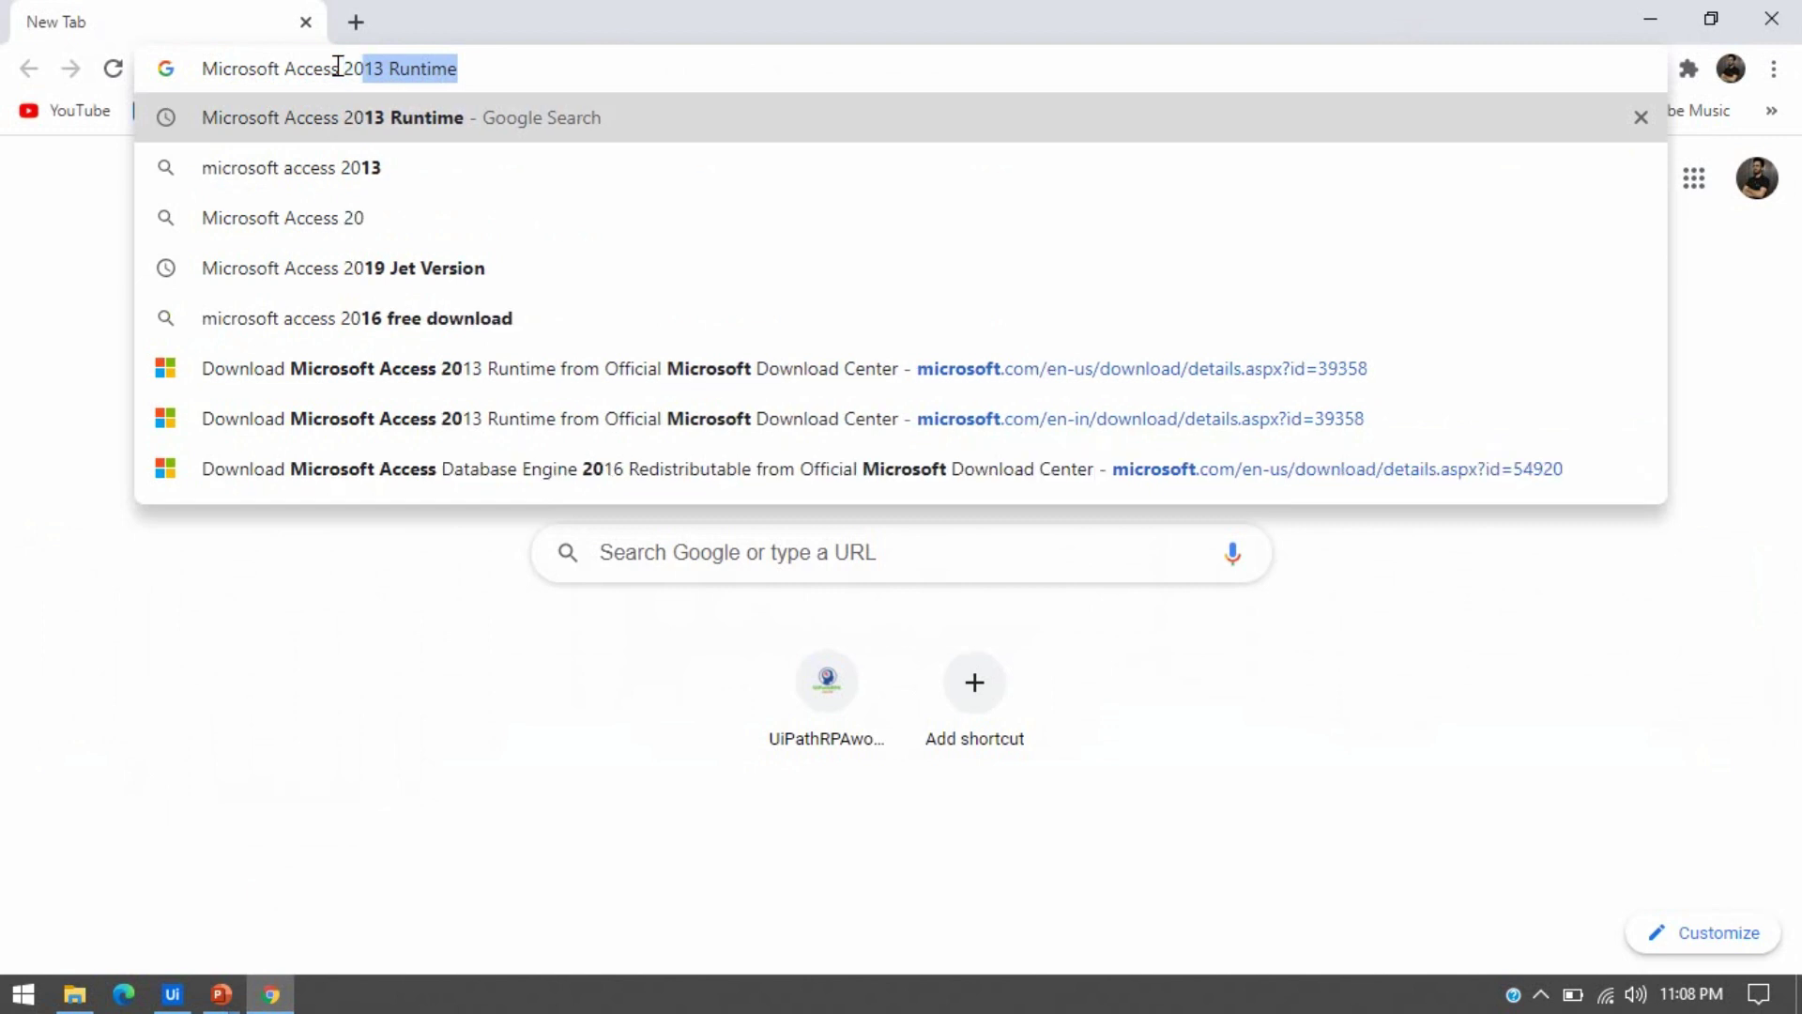
type("13 Rin")
key("BackSpace")
key("BackSpace")
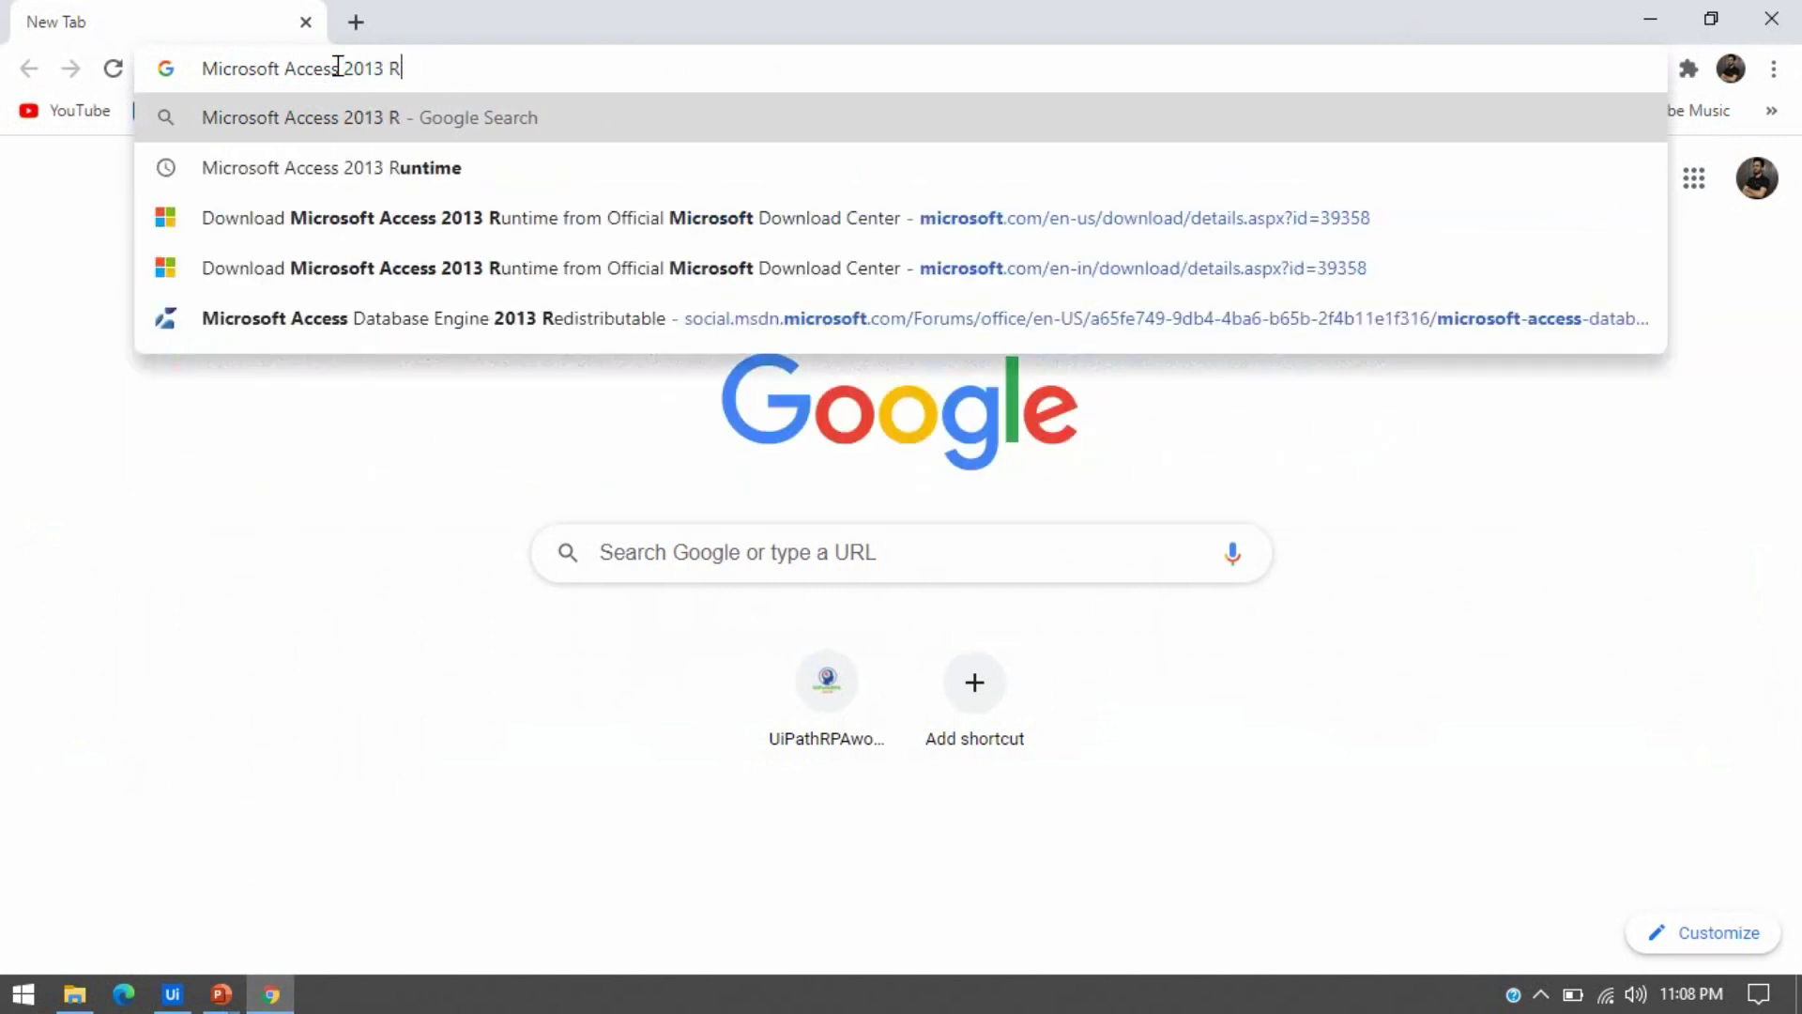
type("untime")
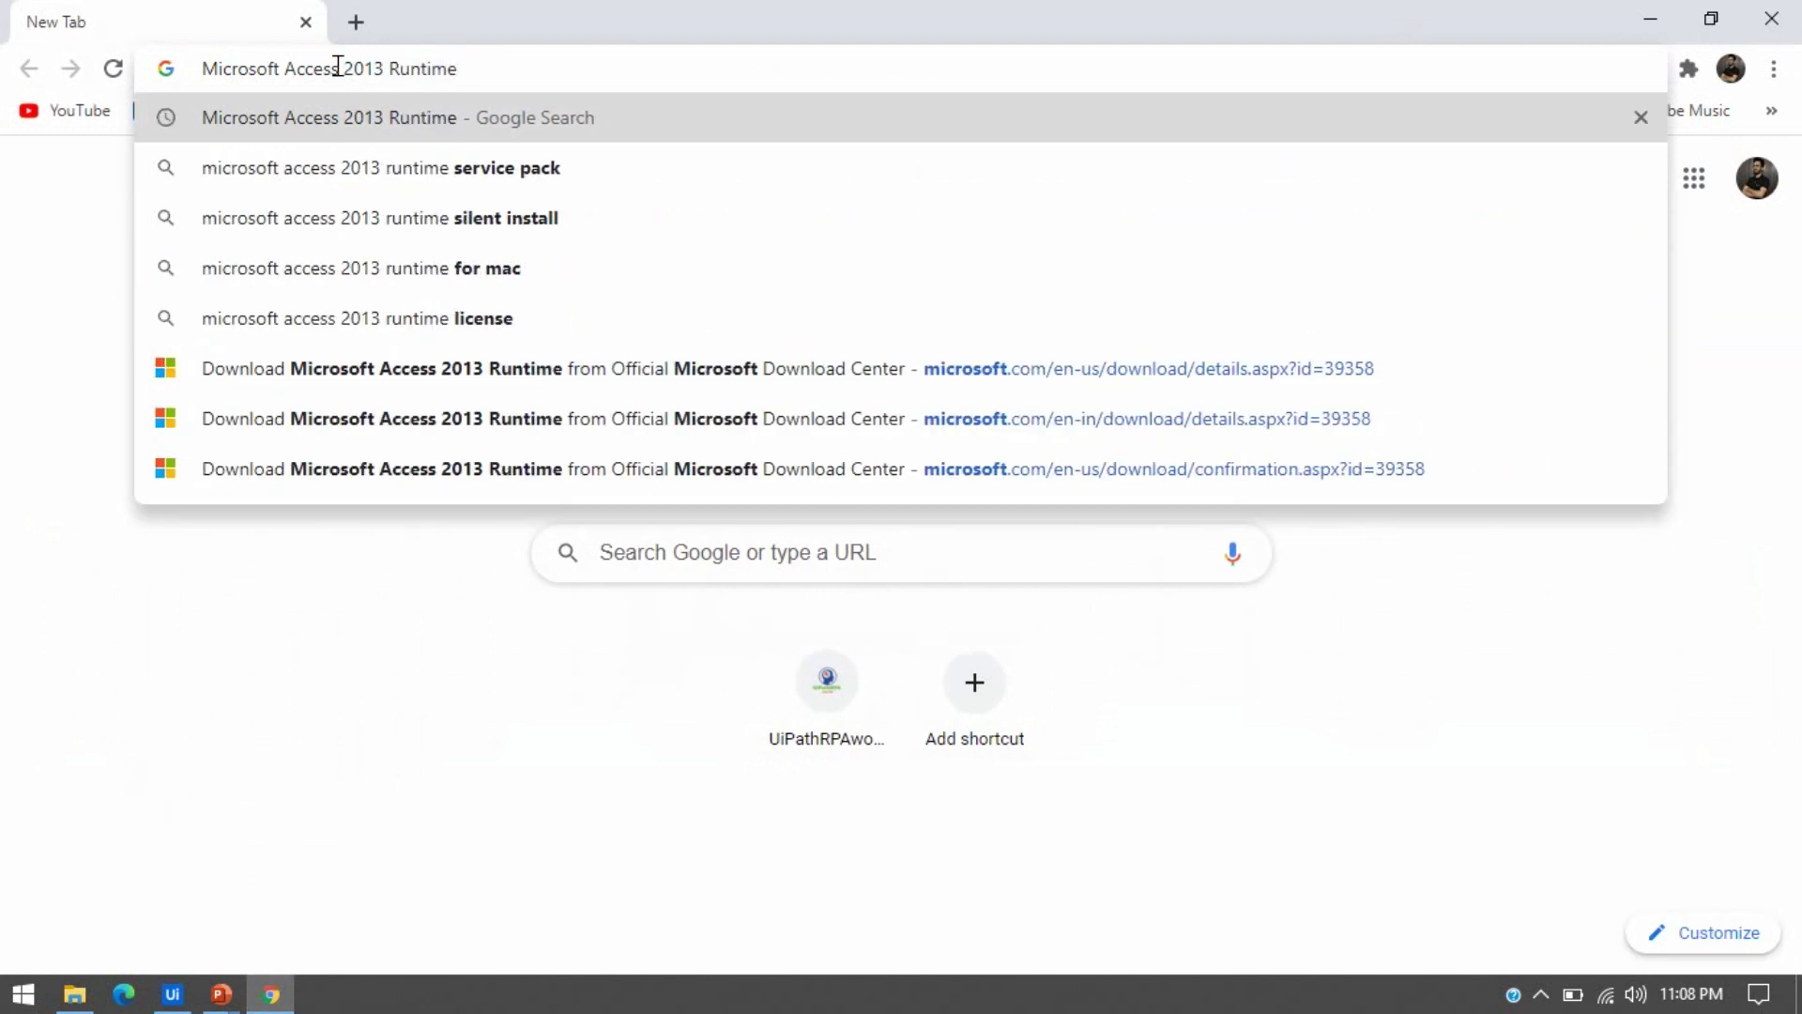
key("Return")
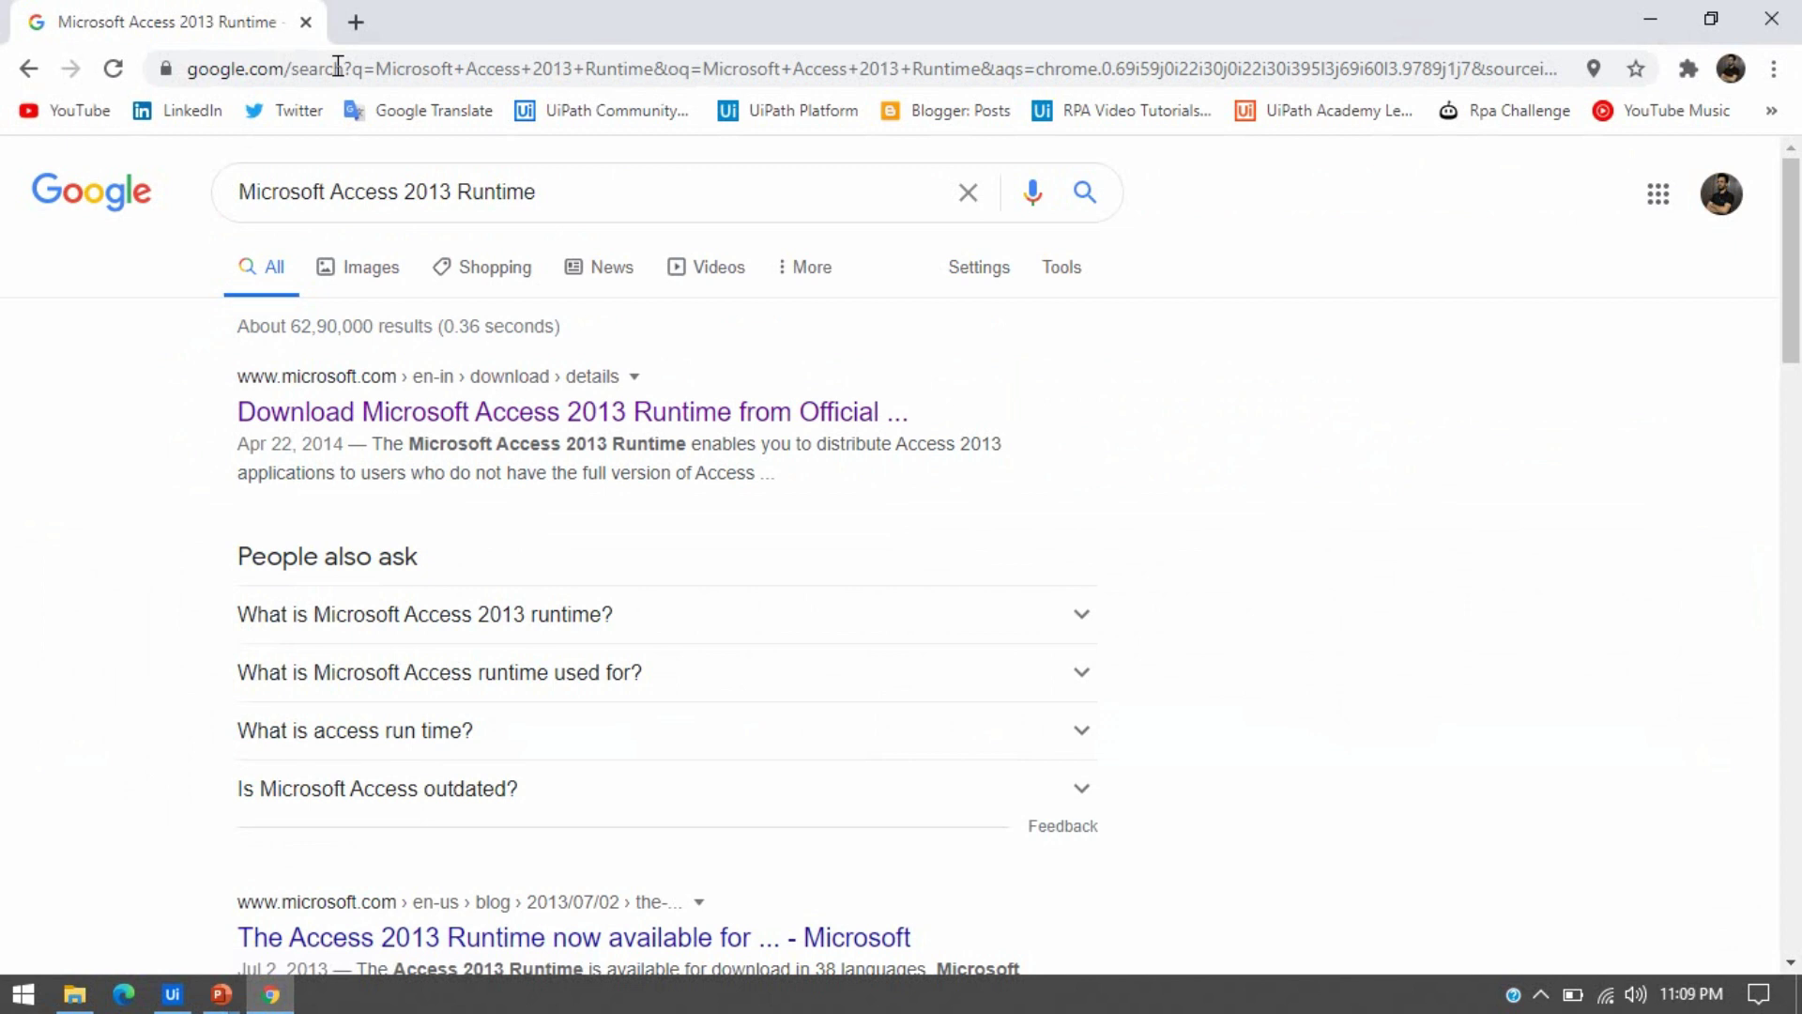
Step: Open Microsoft's official Access 2013 Runtime download page and expand its Details section
left_click(563, 418)
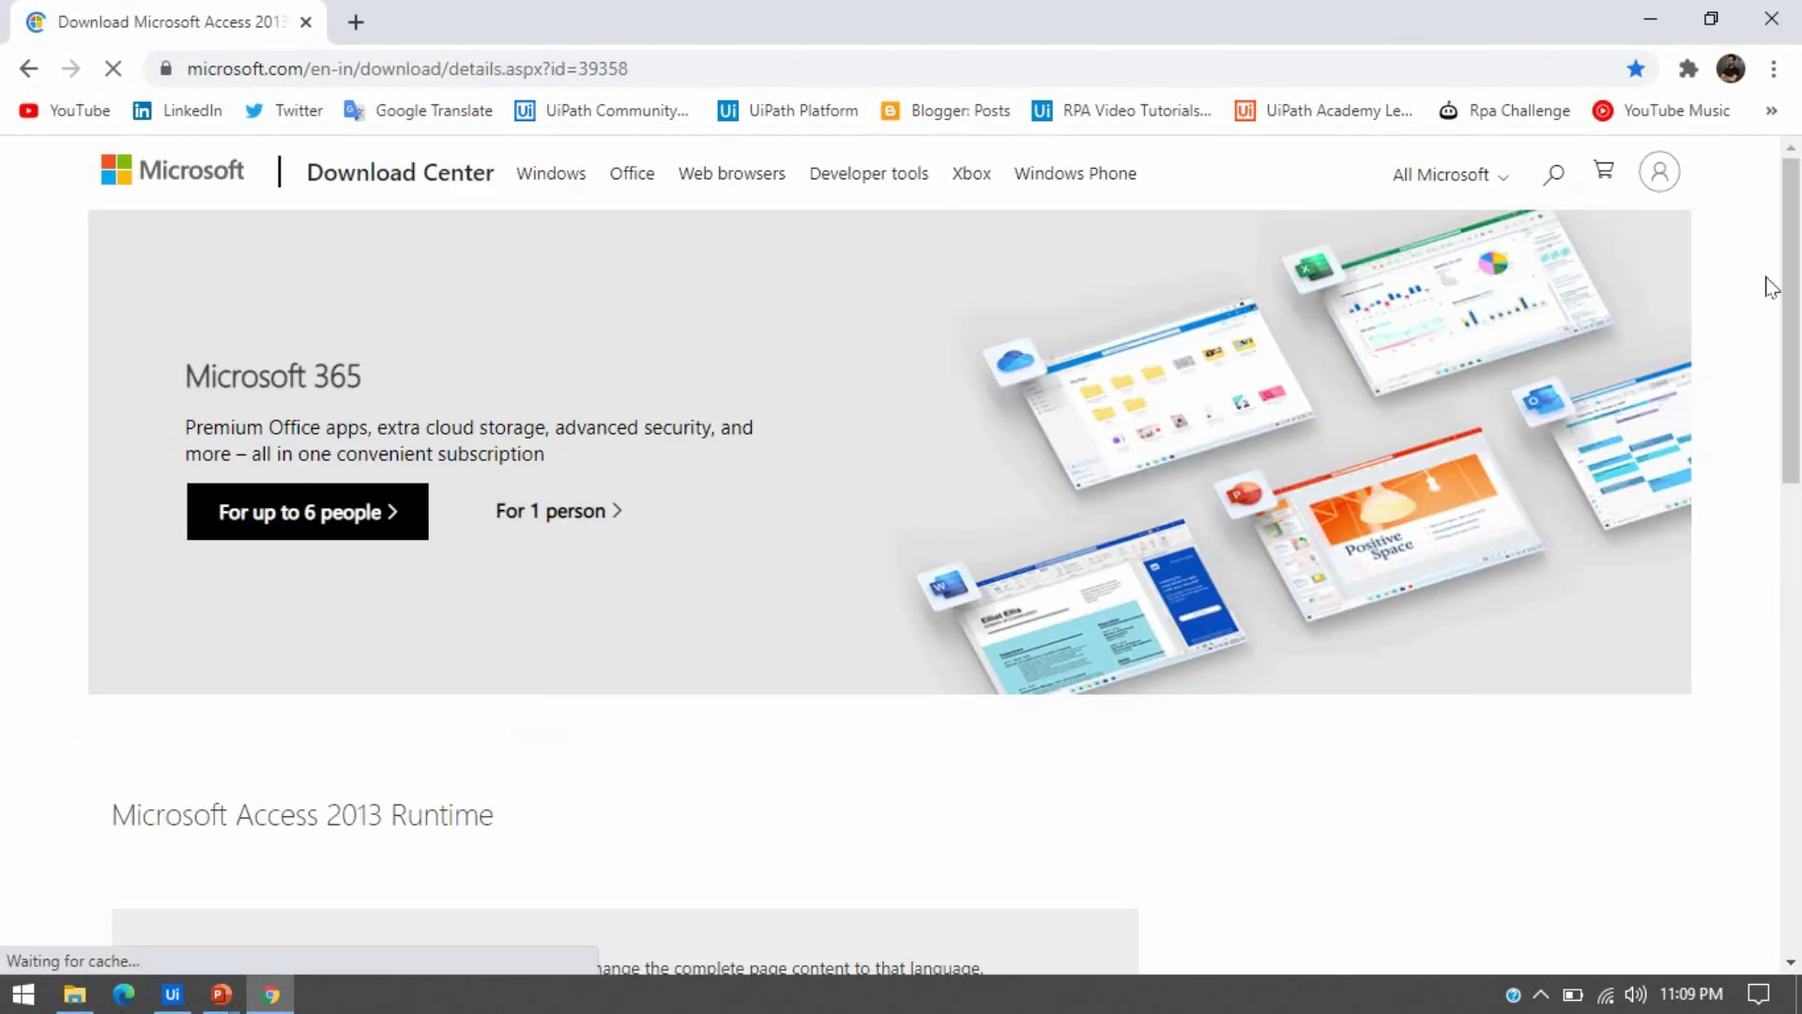
scroll(1798, 472, "down", 5)
scroll(1798, 472, "down", 3)
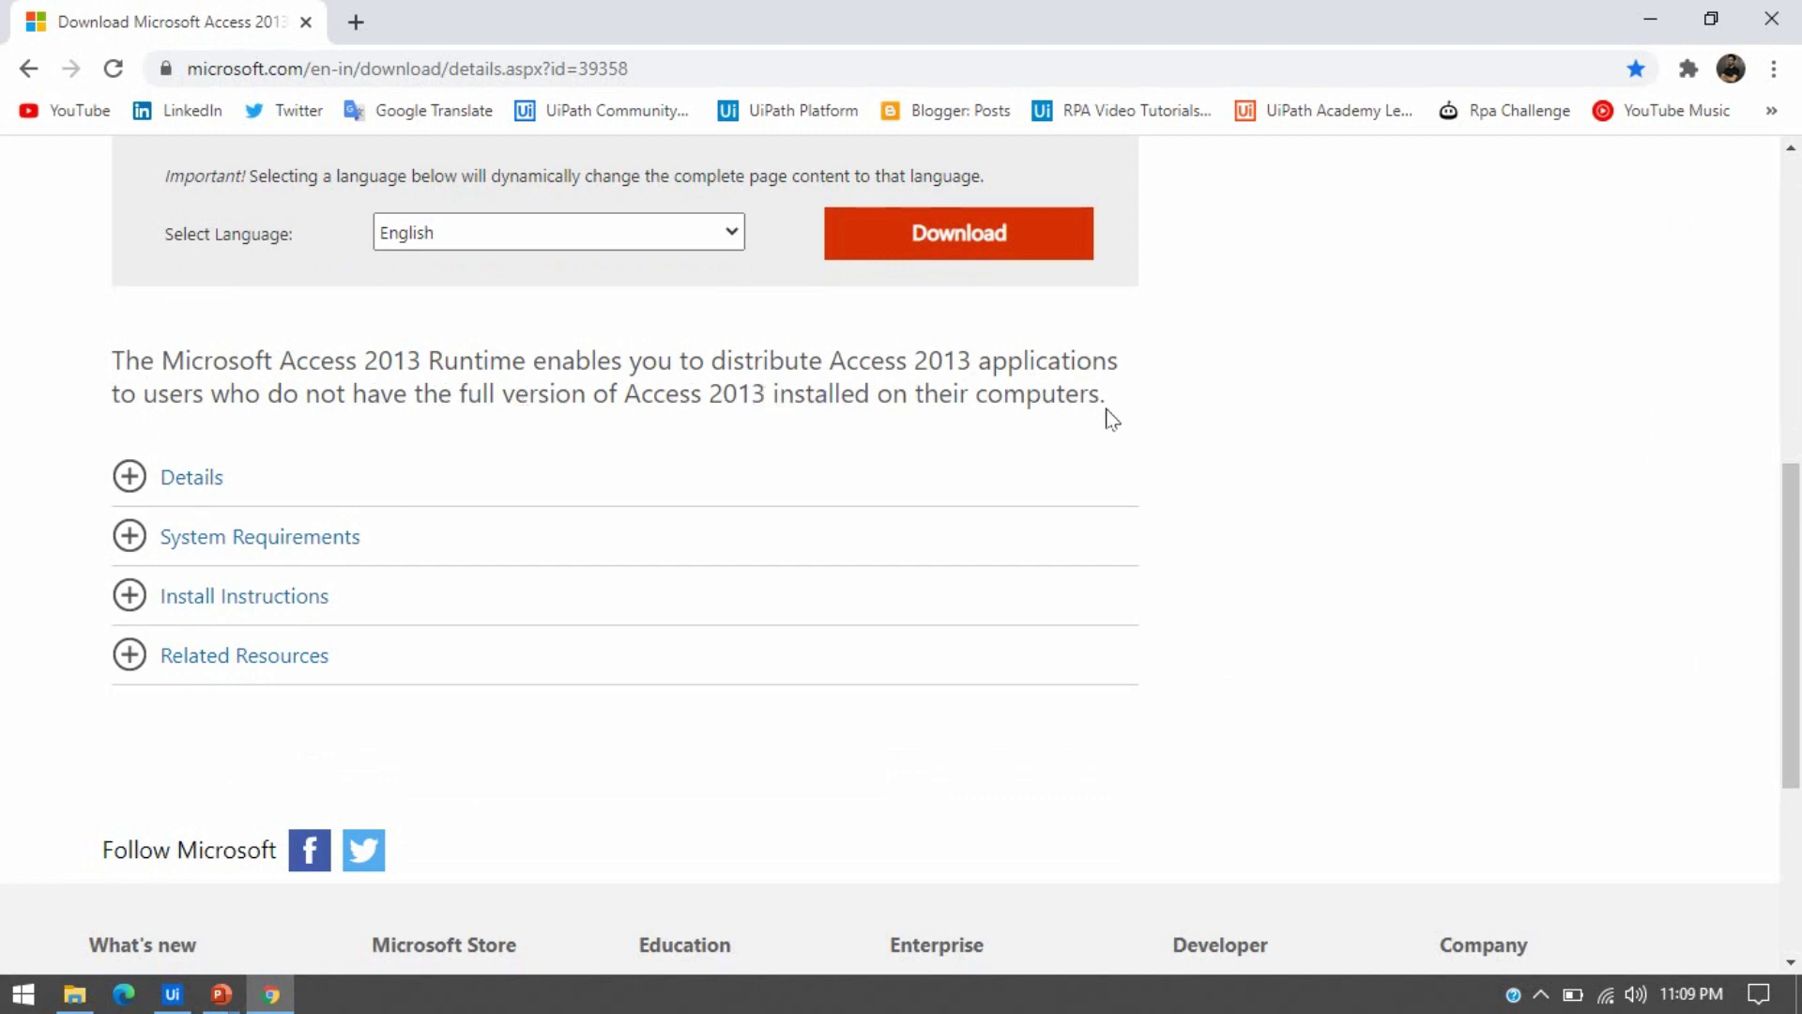
left_click(130, 477)
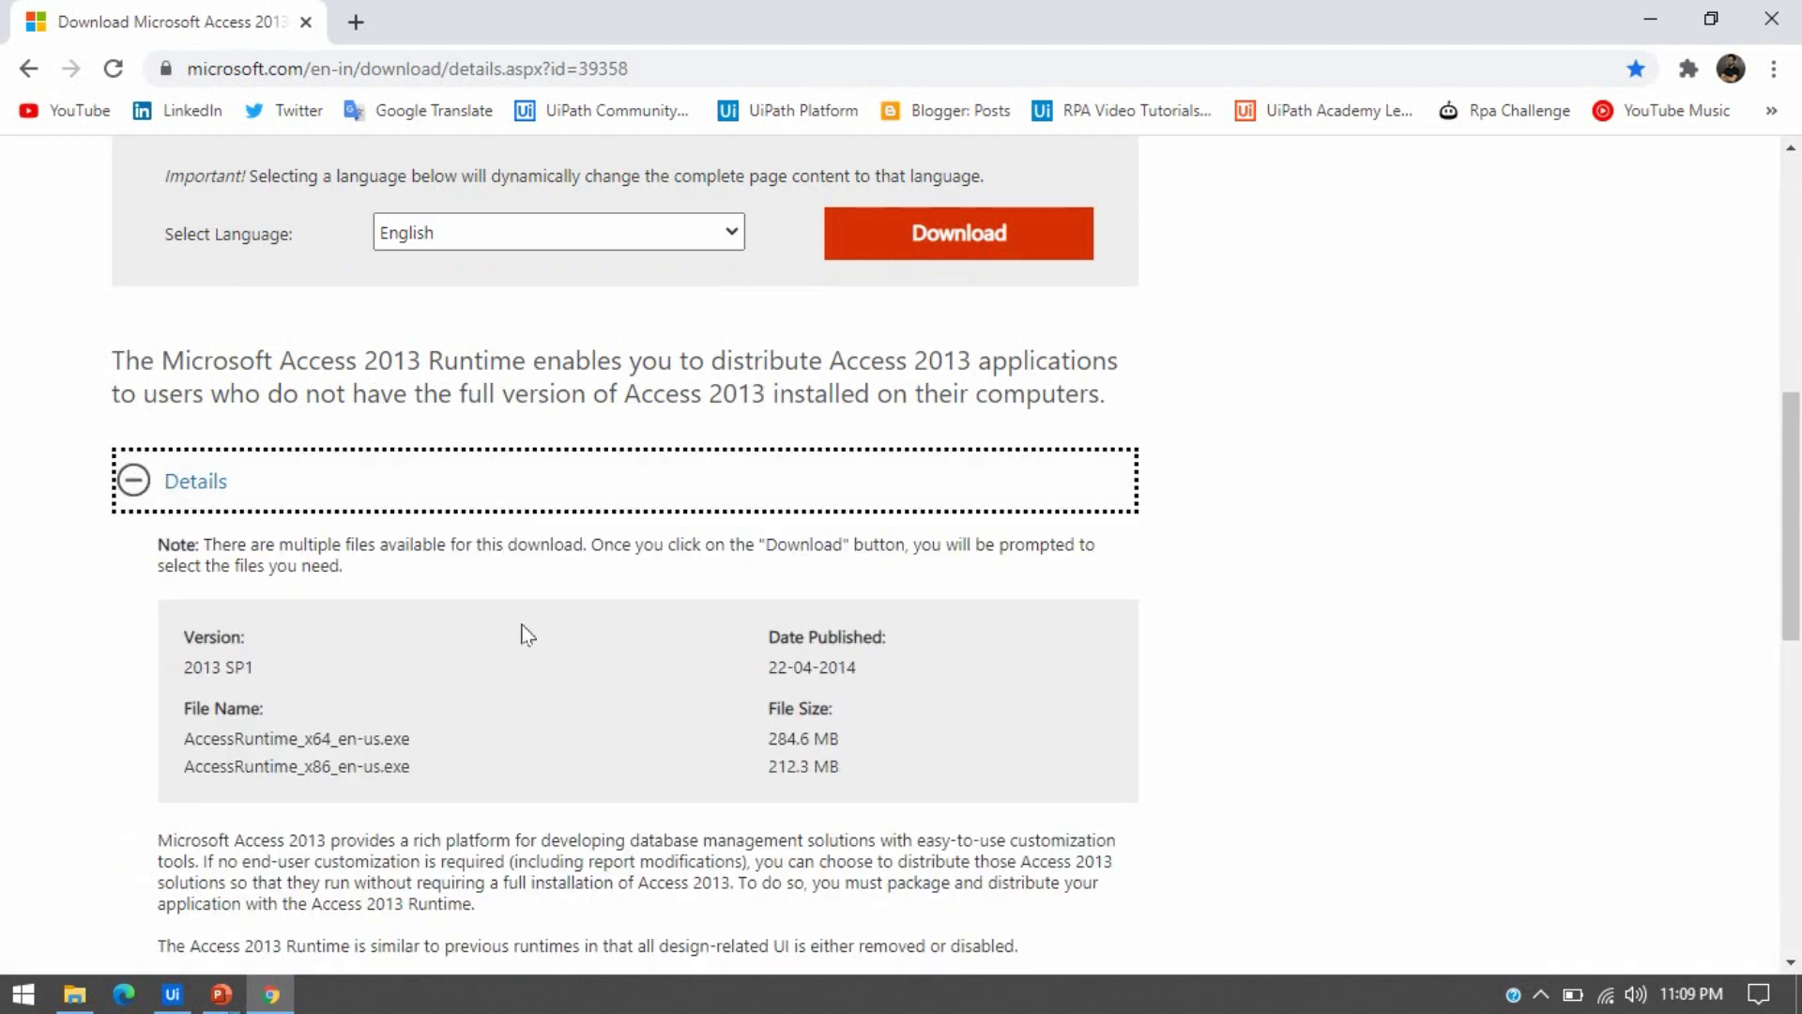
scroll(1762, 431, "up", 1)
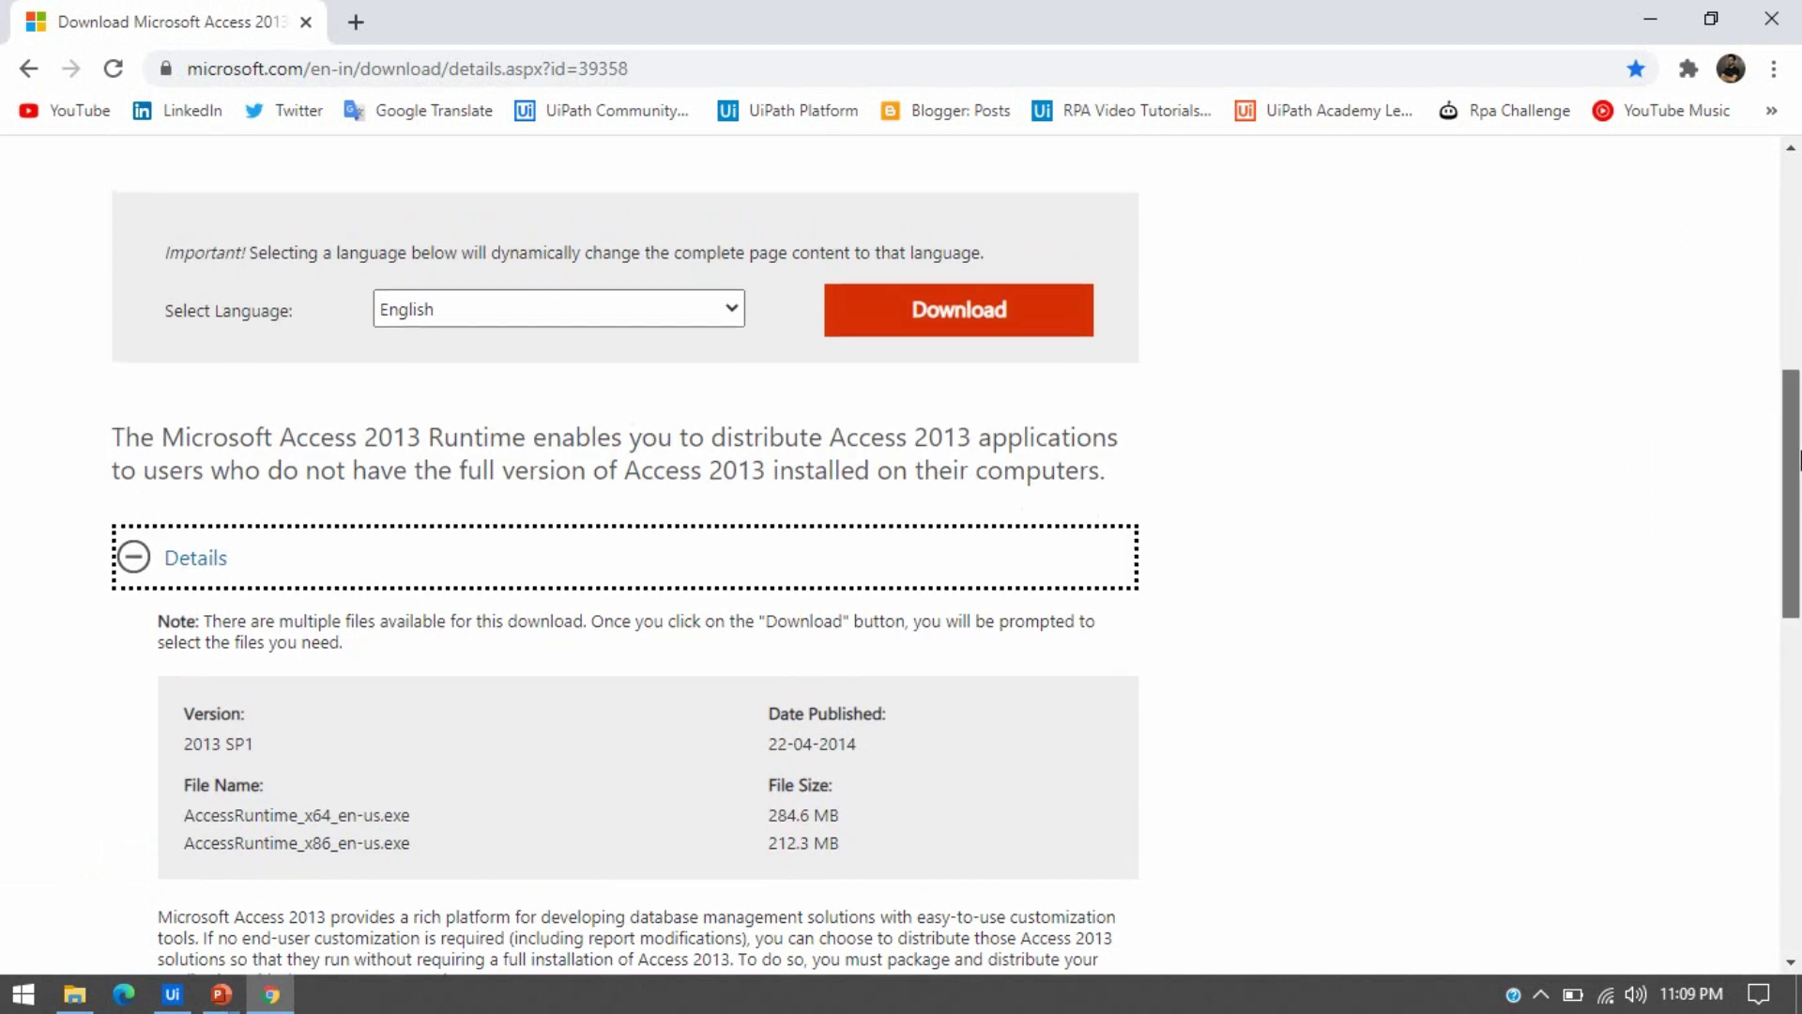
Step: Download AccessRuntime_x86_en-us.exe in English and close the download manager's completion dialog
left_click(1000, 355)
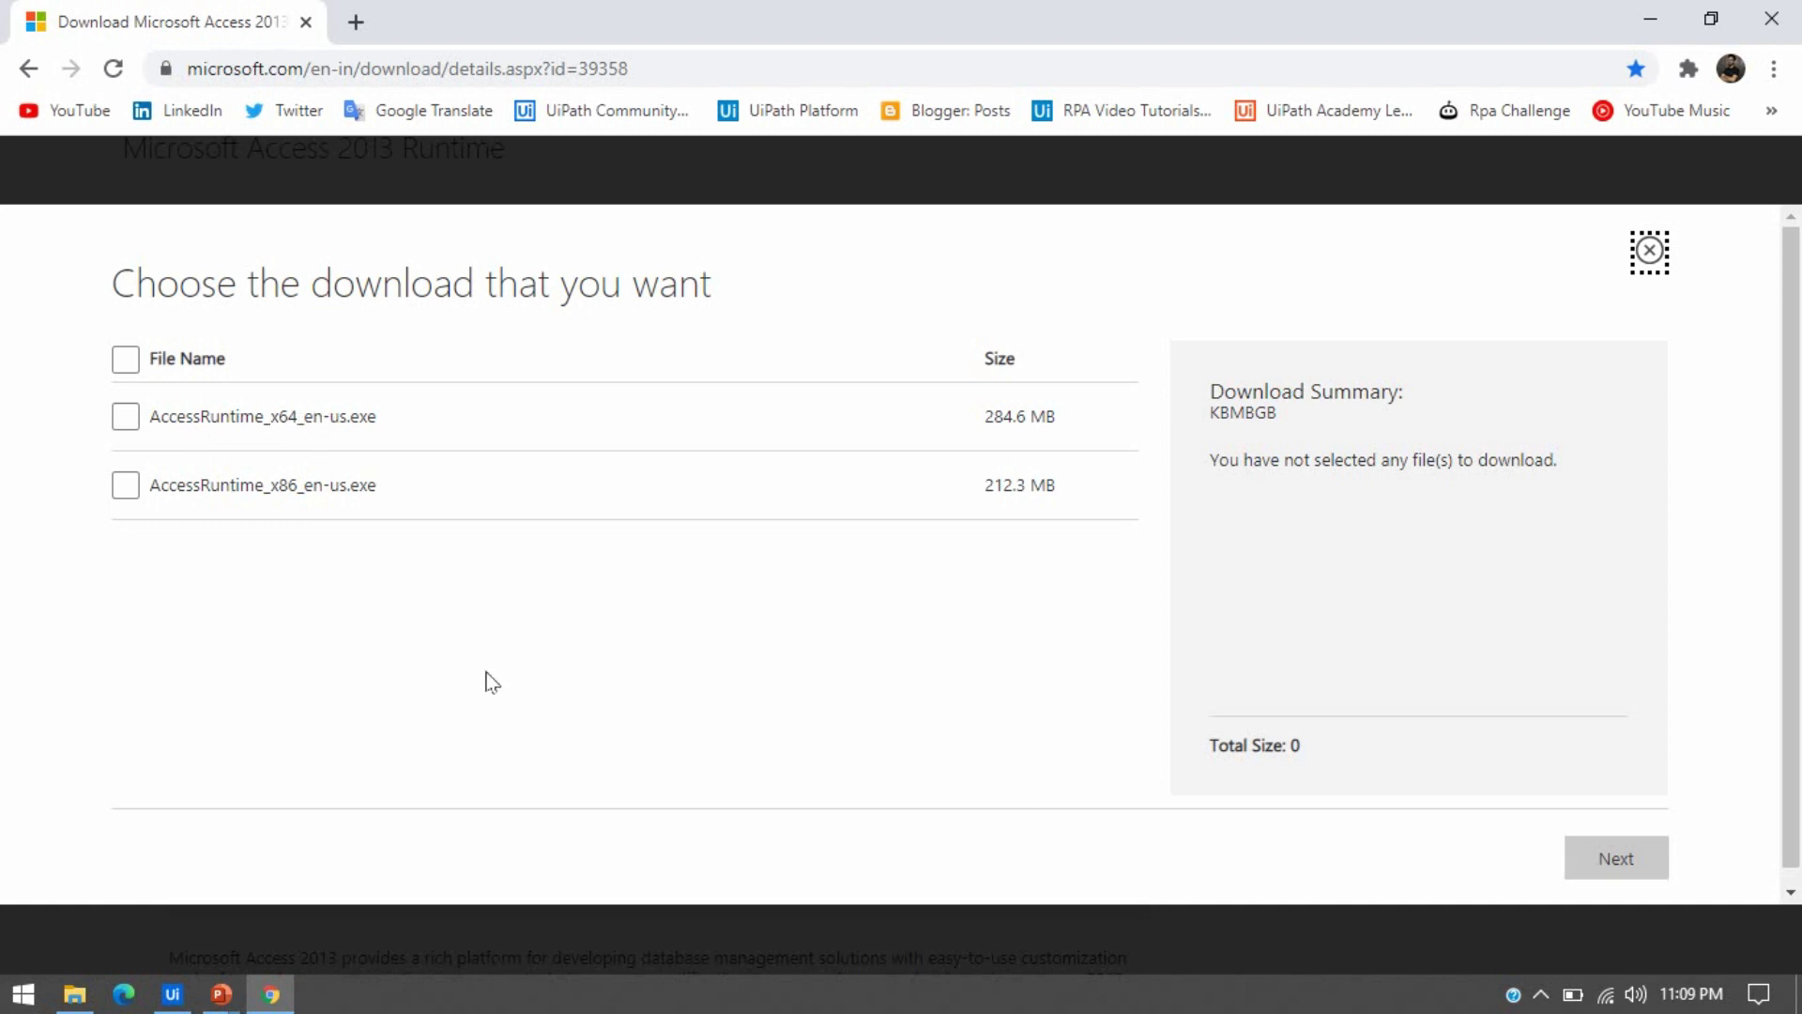
left_click(126, 485)
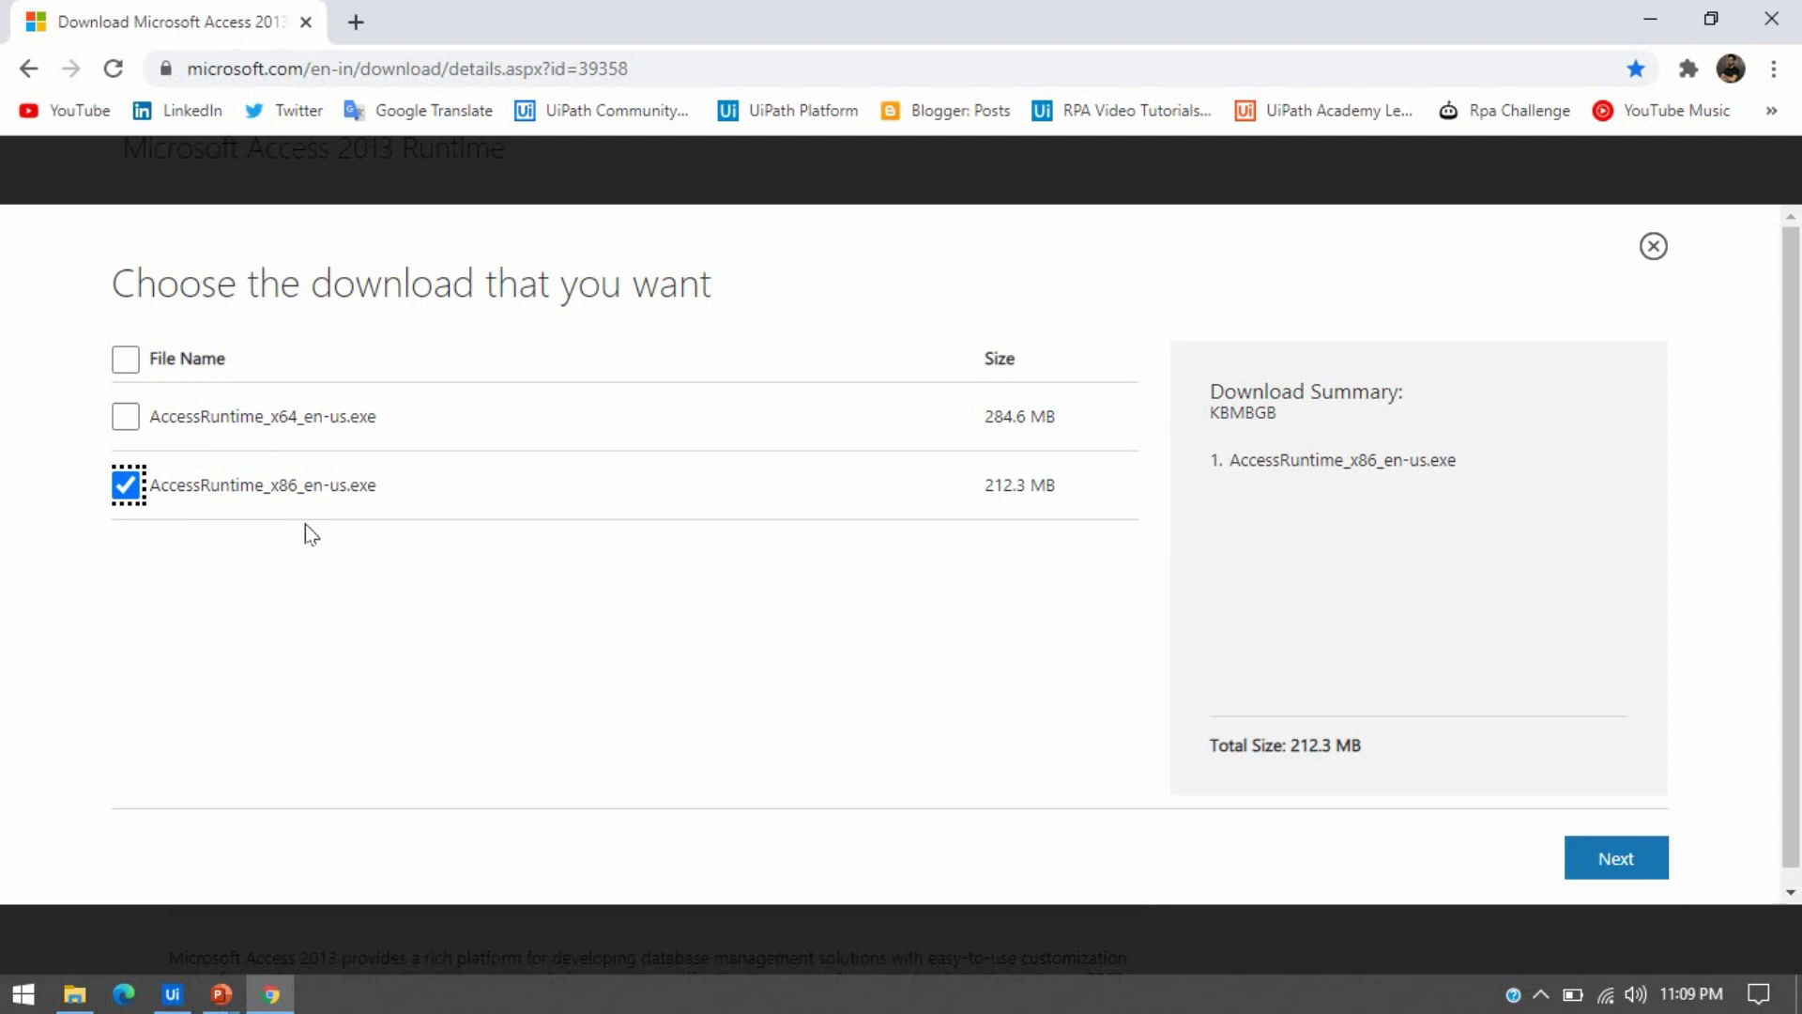
left_click(1602, 861)
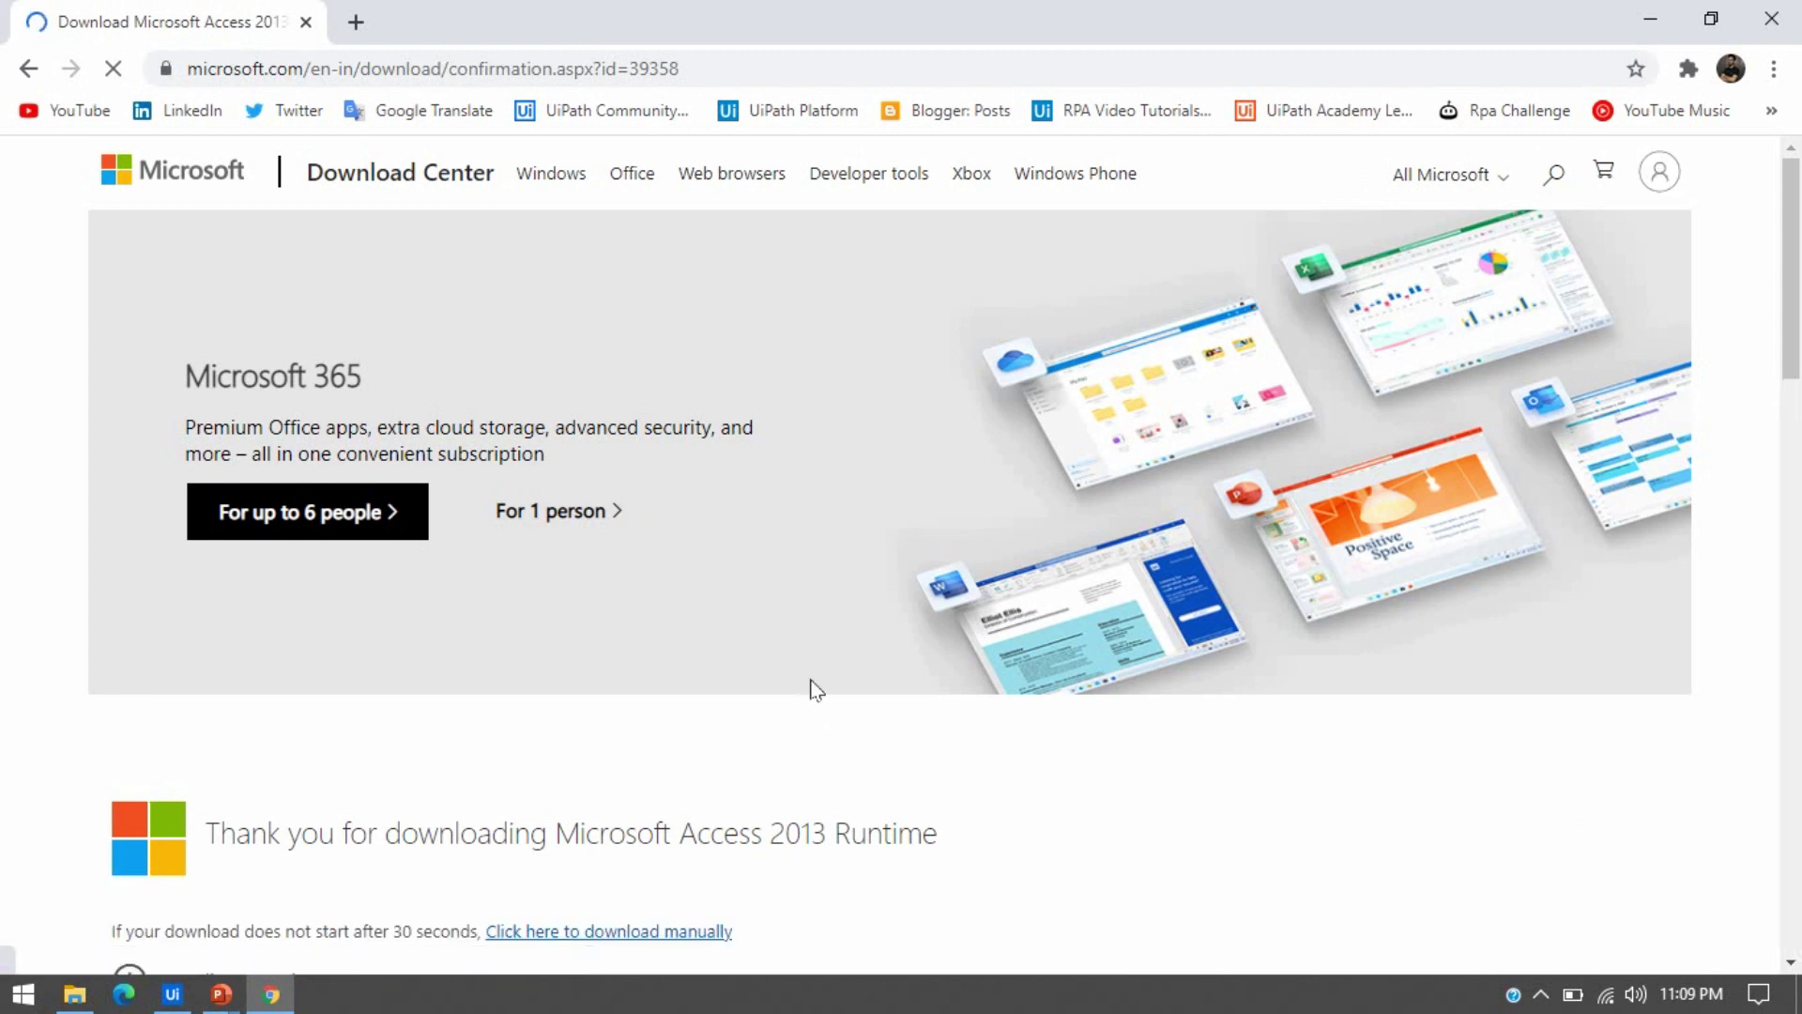
left_click(816, 593)
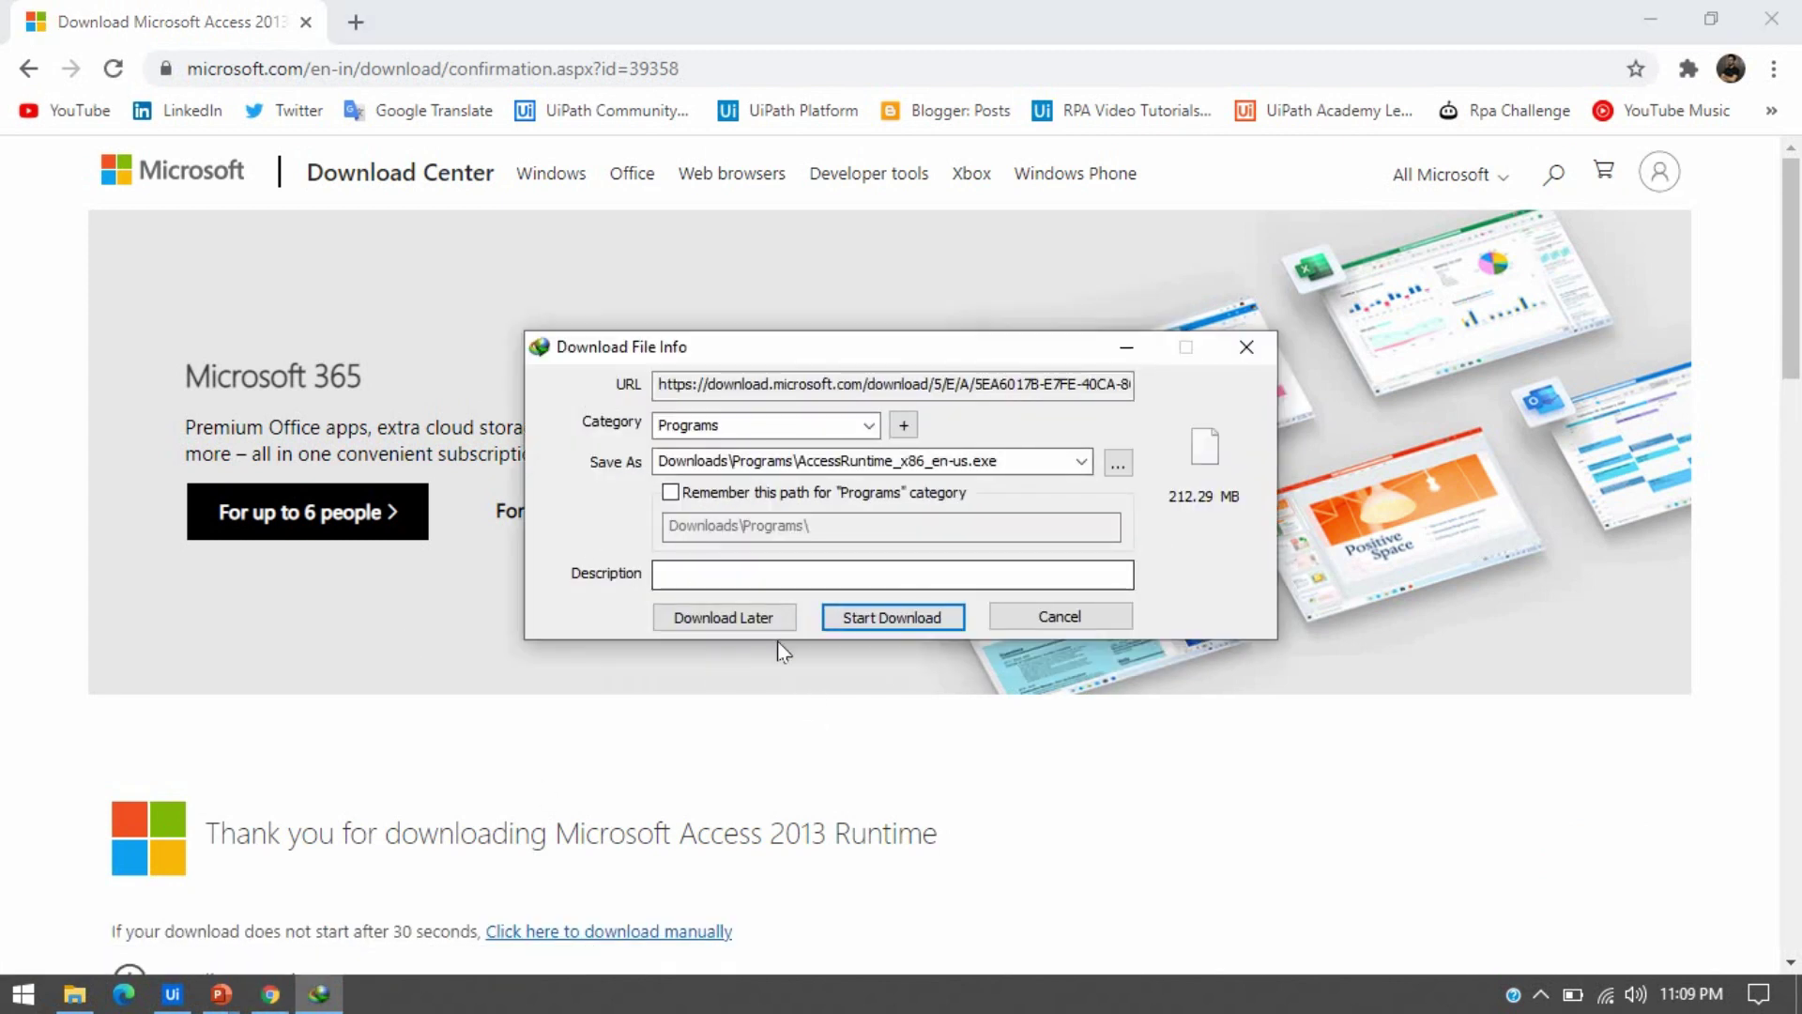
left_click(912, 619)
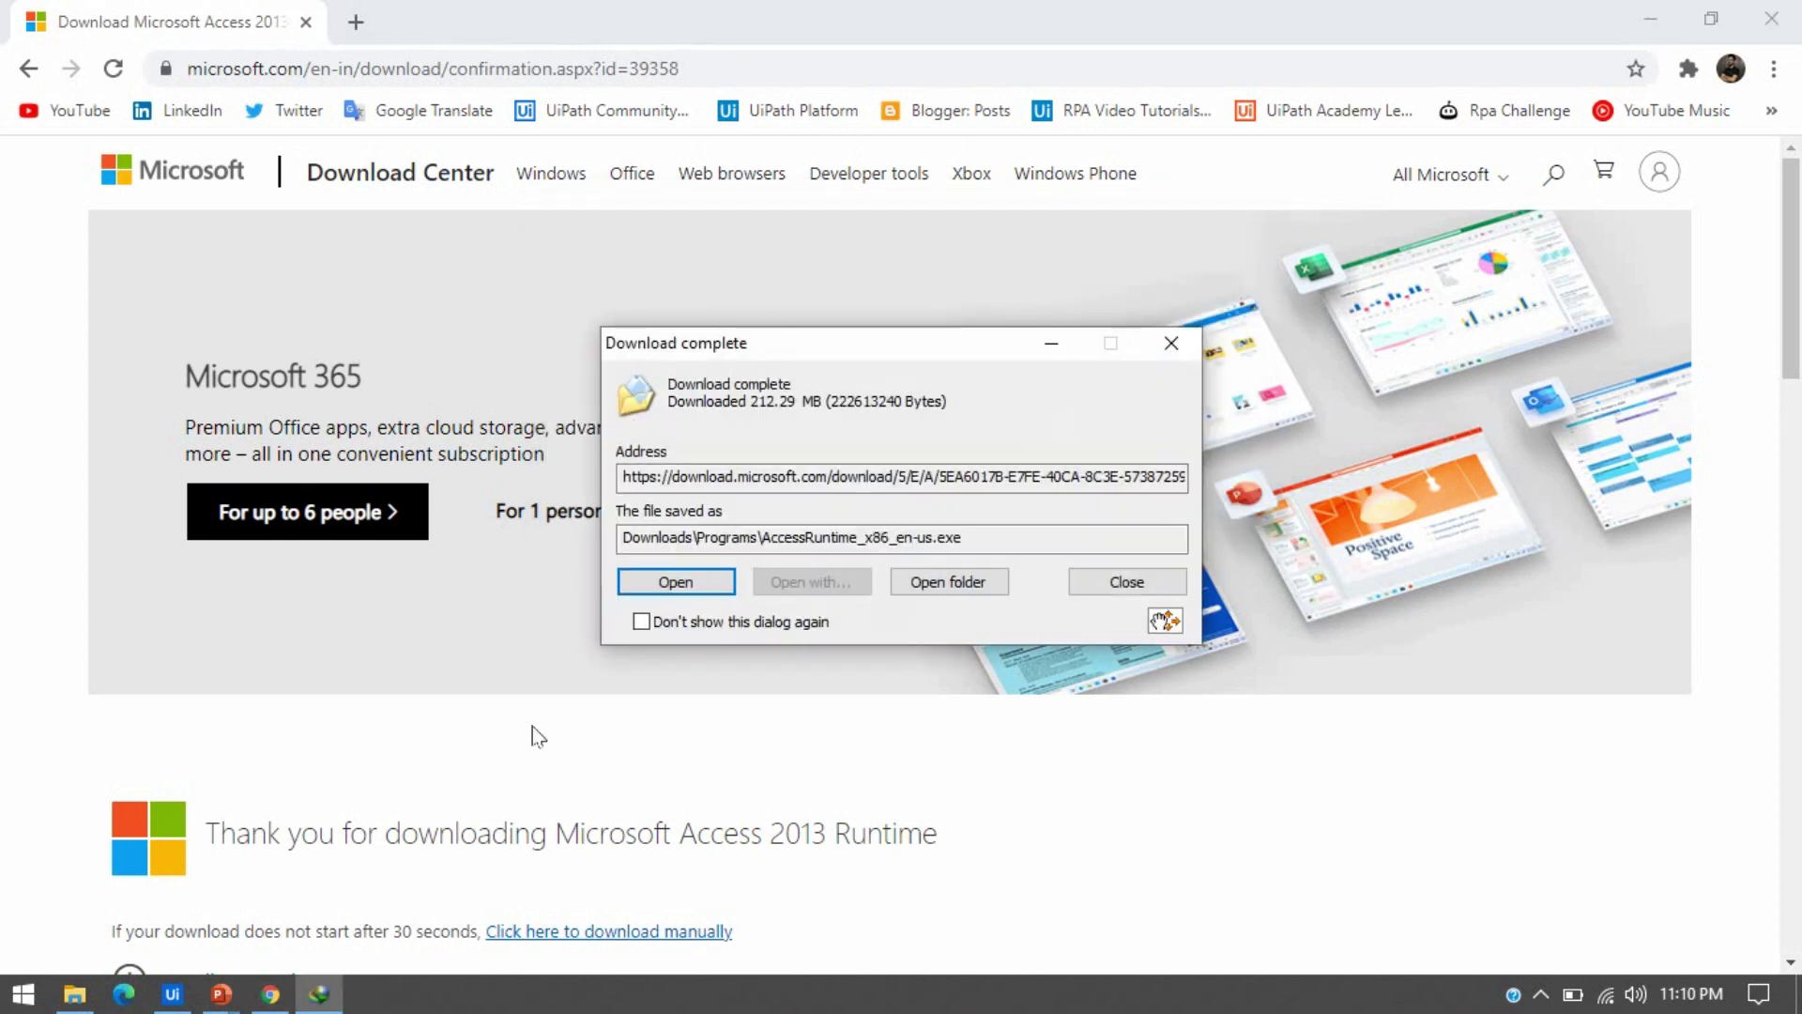
left_click(1127, 584)
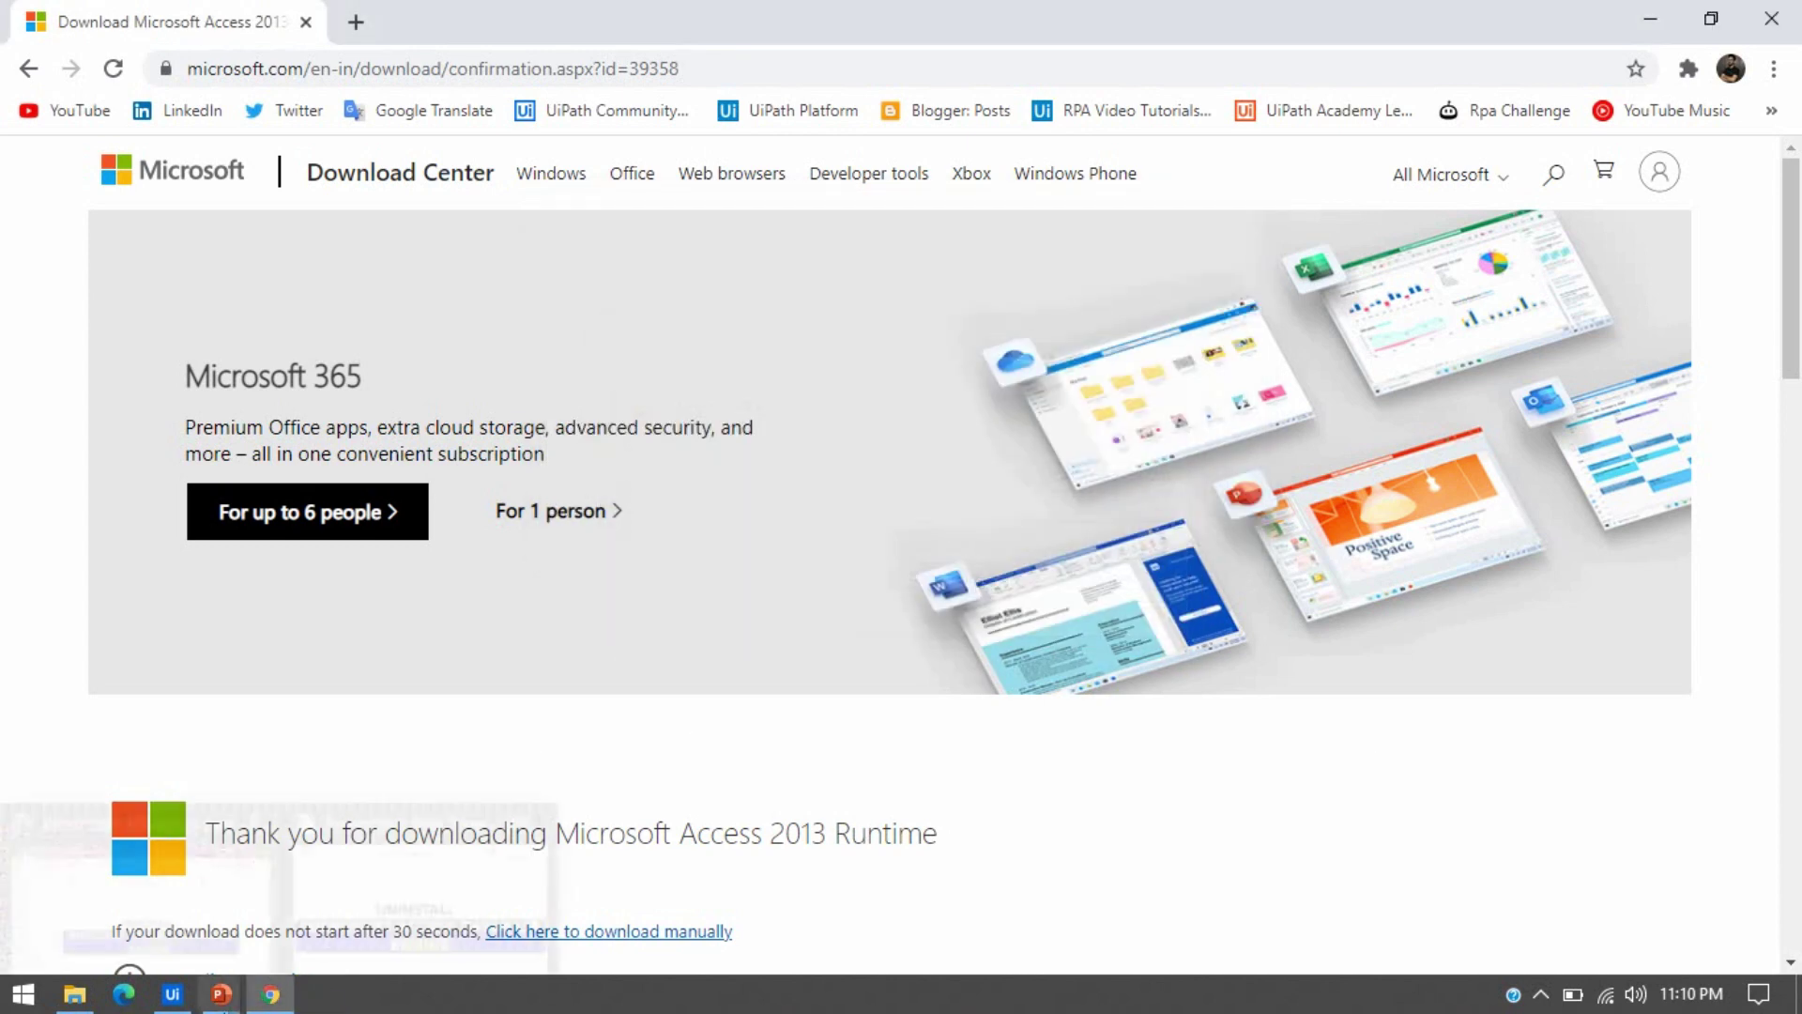
Step: Run AccessRuntime_x86_en-us.exe from the Downloads\Programs folder to install Microsoft Access Runtime 2013, and close the setup
left_click(74, 994)
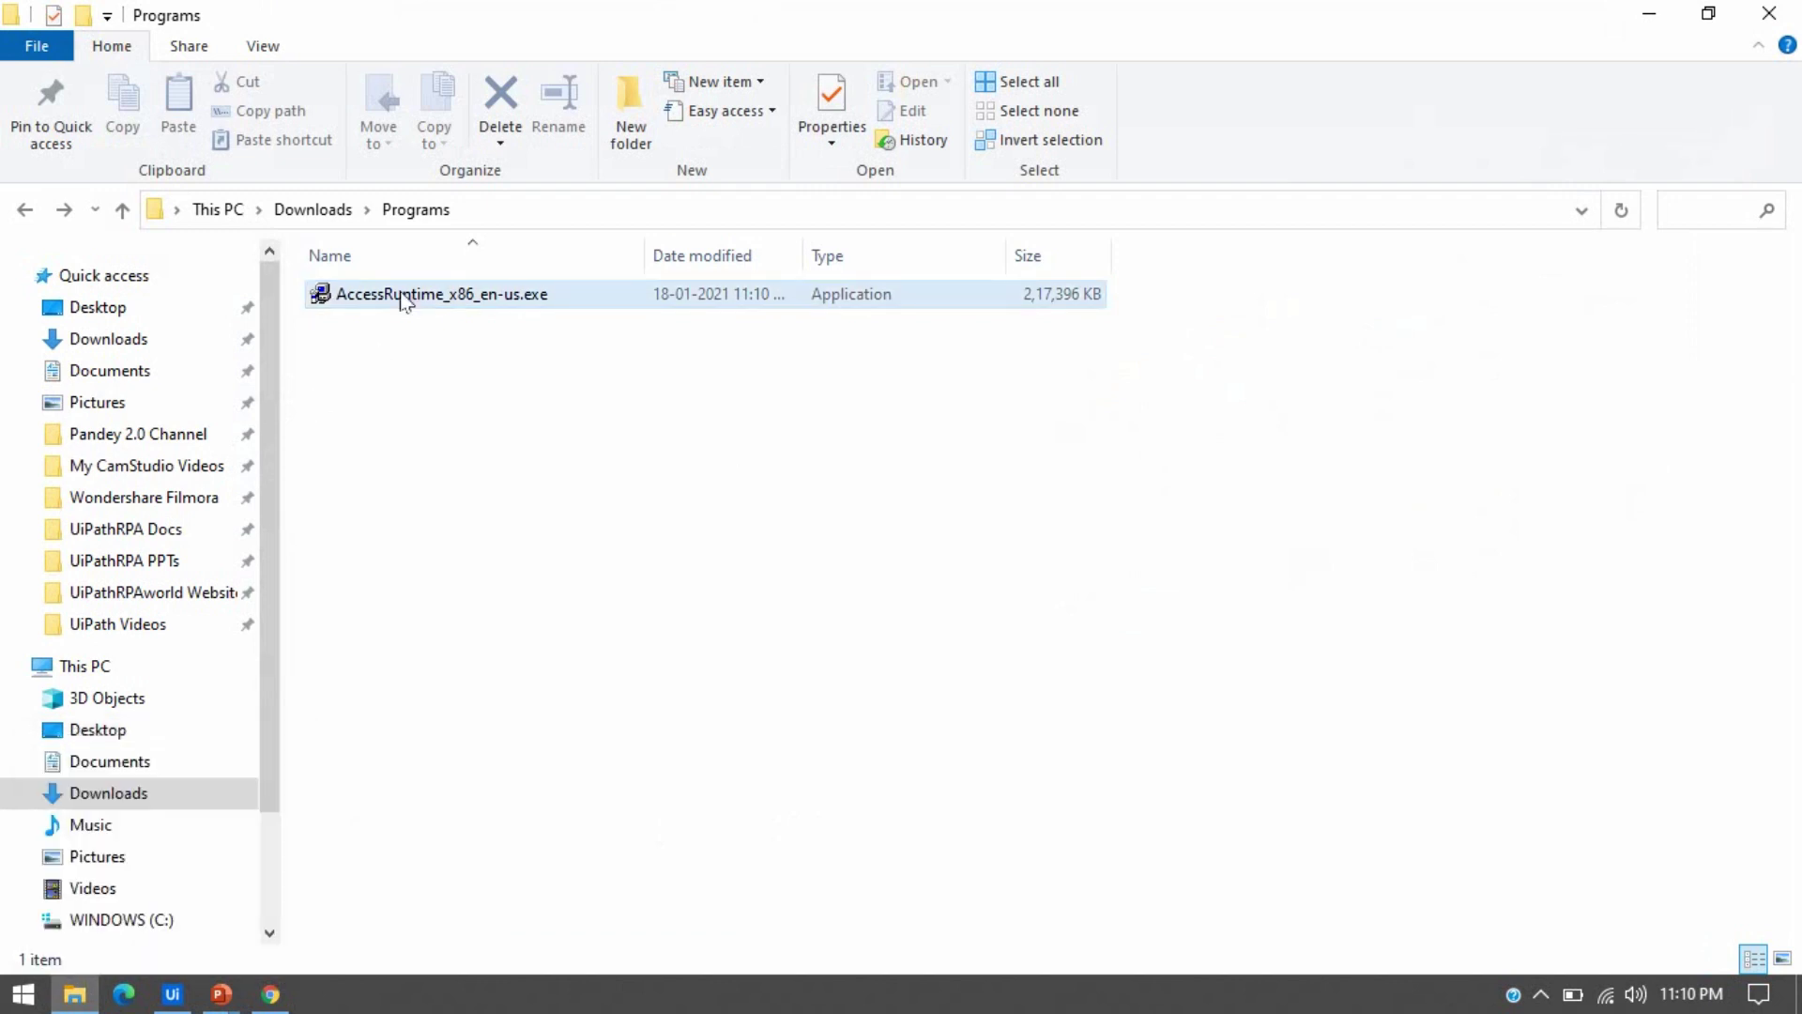
double_click(469, 296)
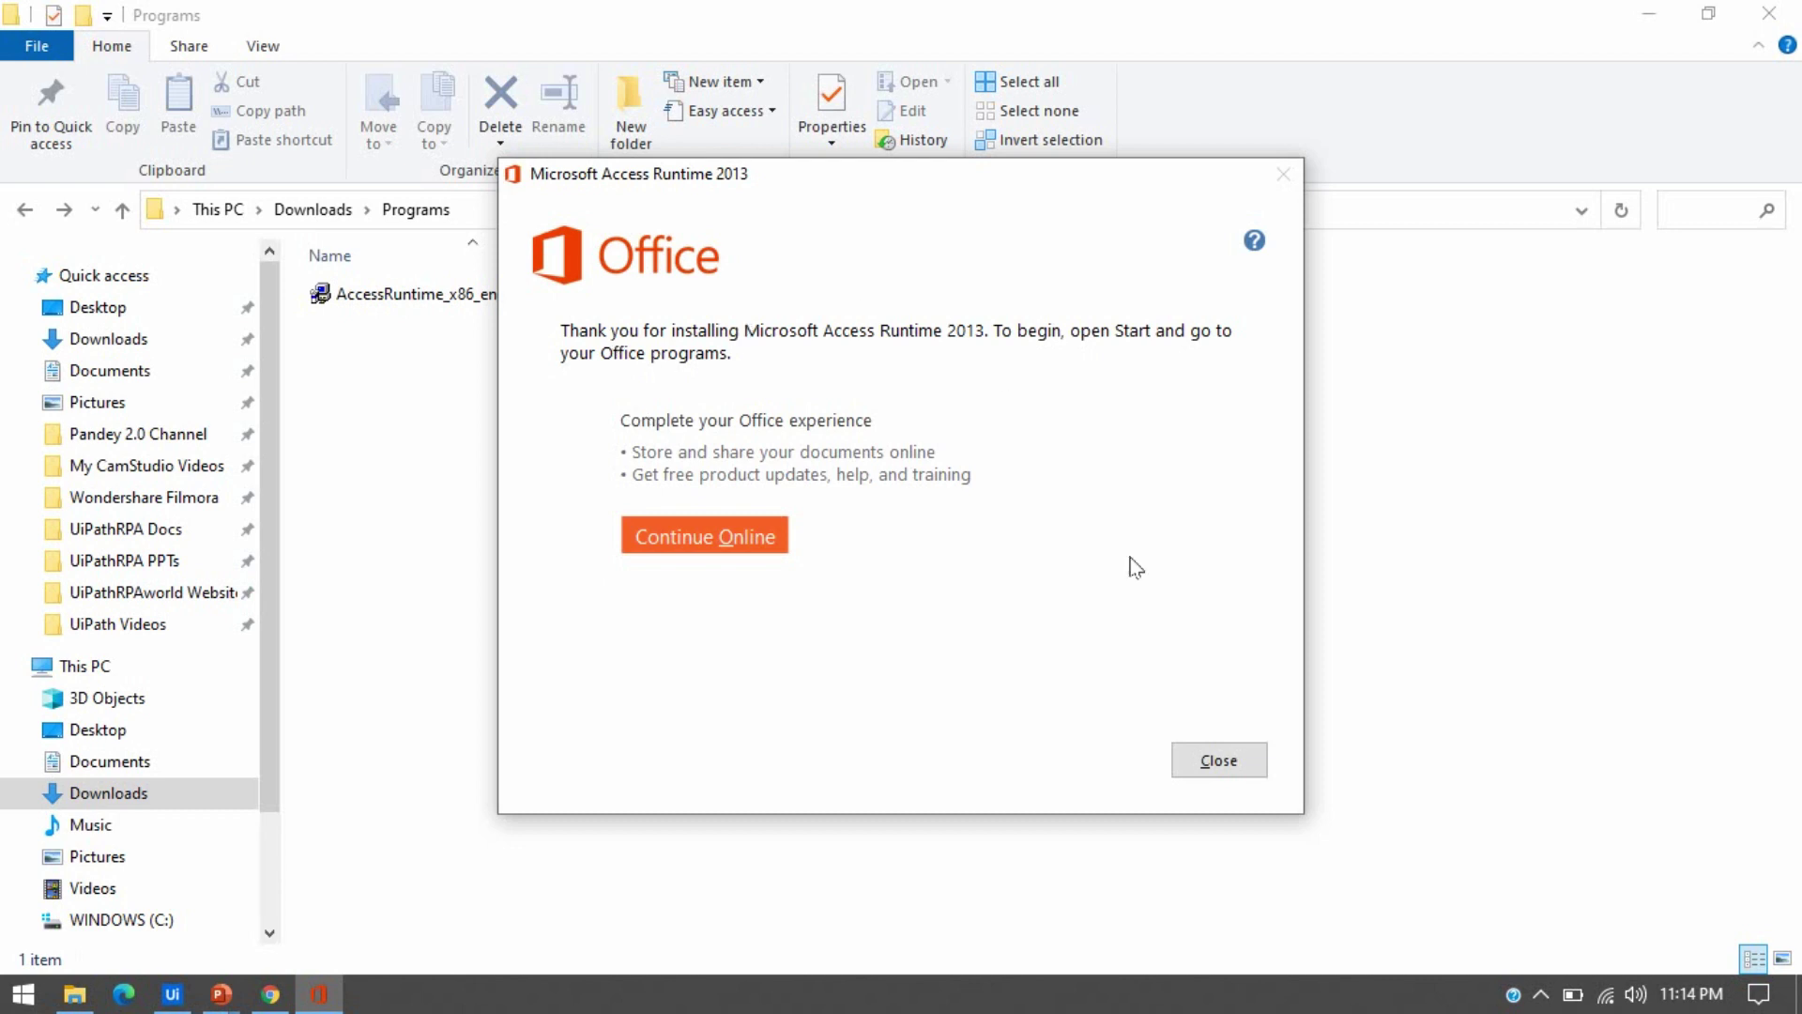
left_click(1235, 770)
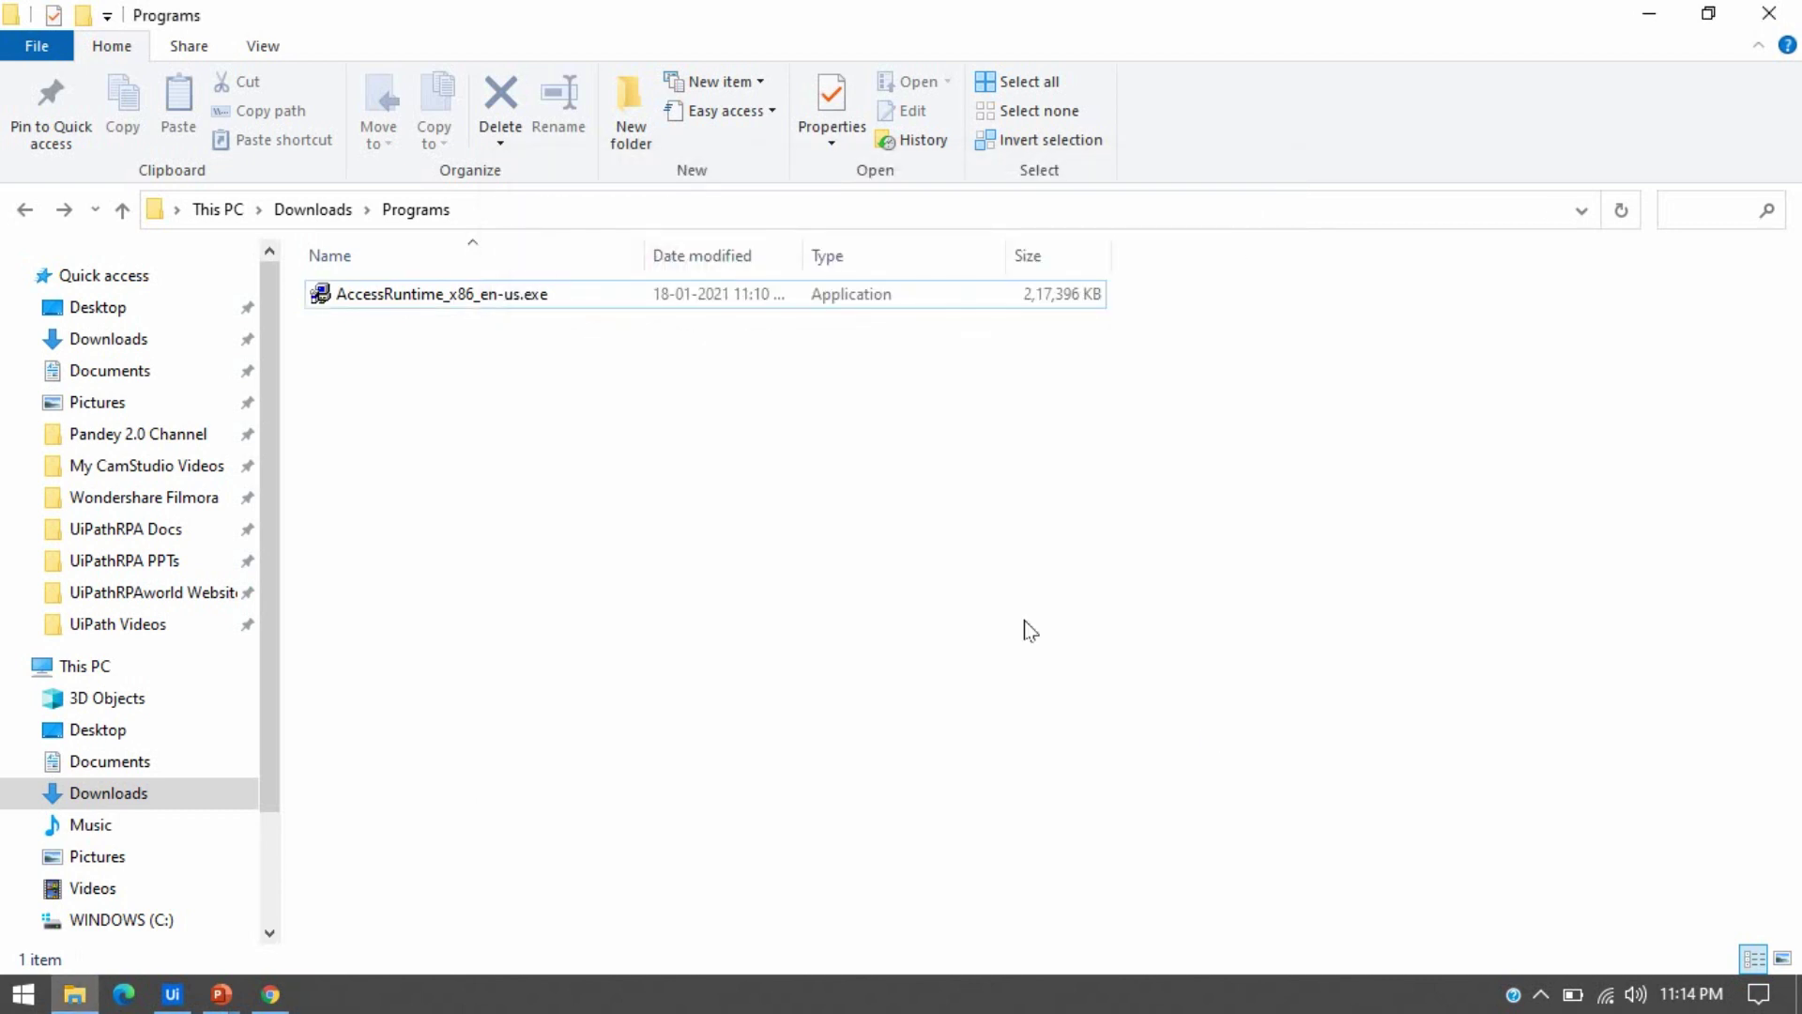
left_click(1649, 33)
Step: Switch to UiPath Studio and start the Connect activity's connection wizard with Microsoft Access Database File as the data source
left_click(172, 994)
double_click(925, 462)
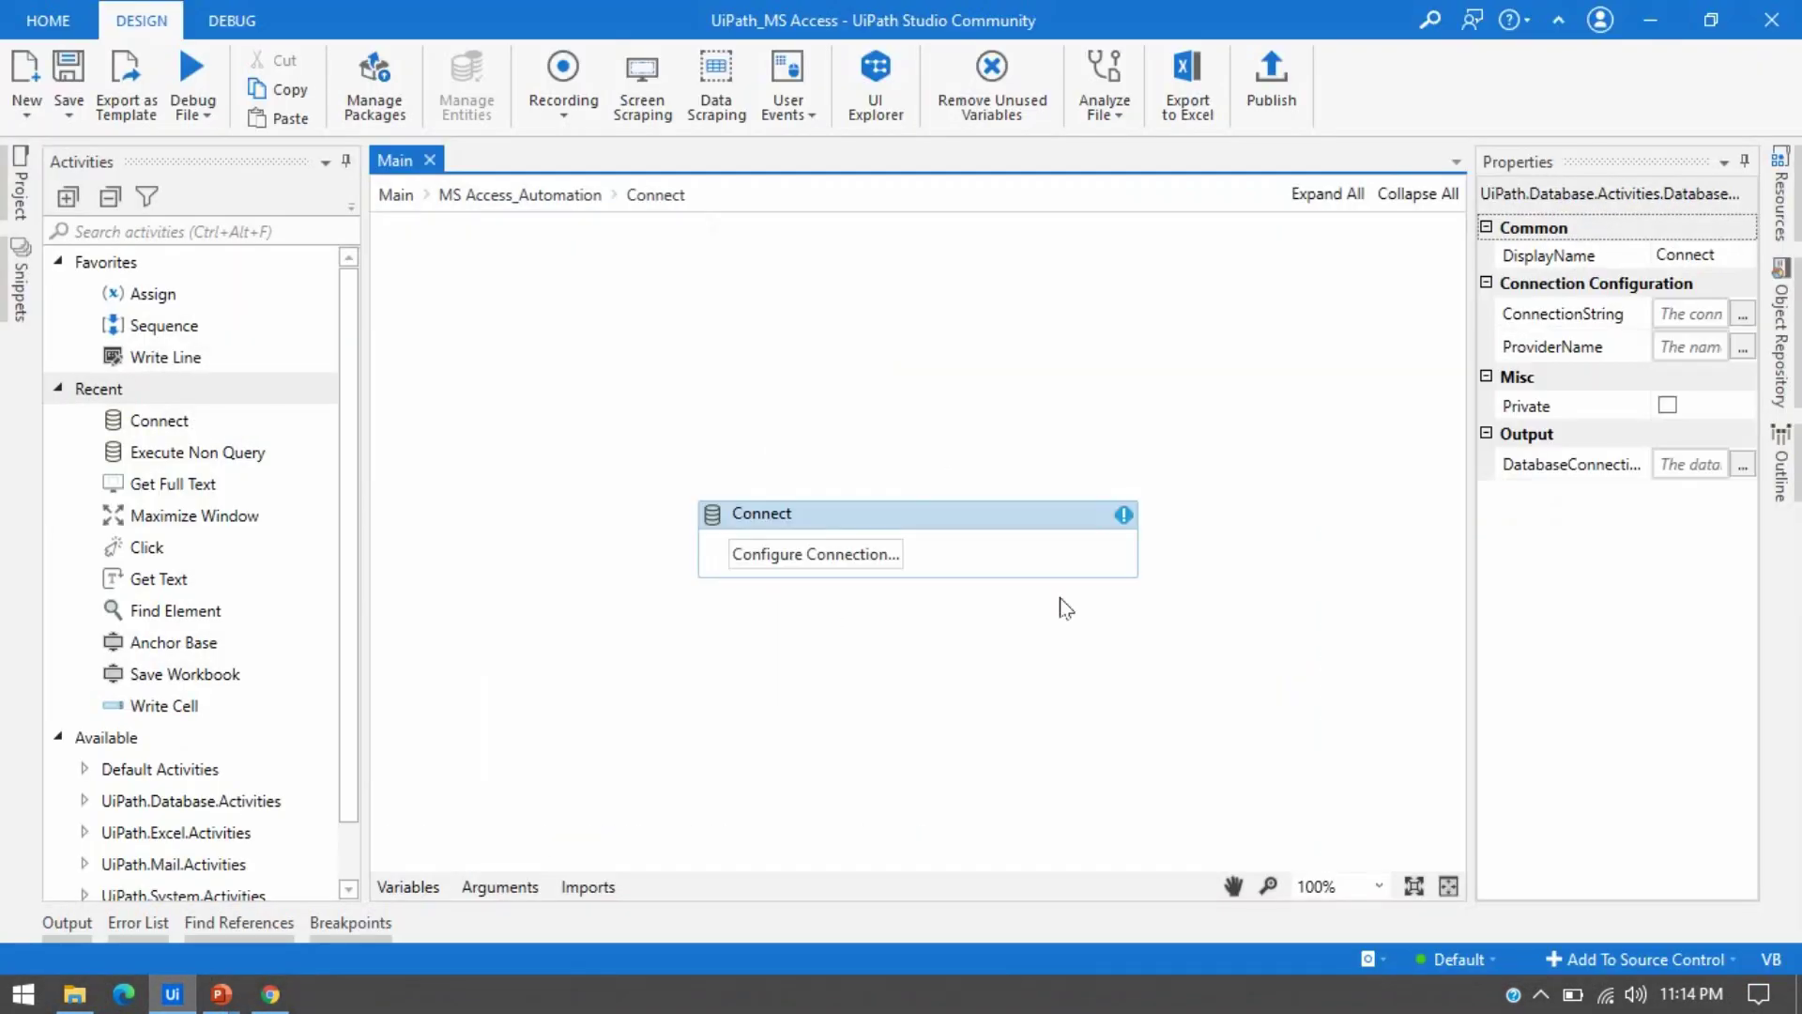
left_click(854, 556)
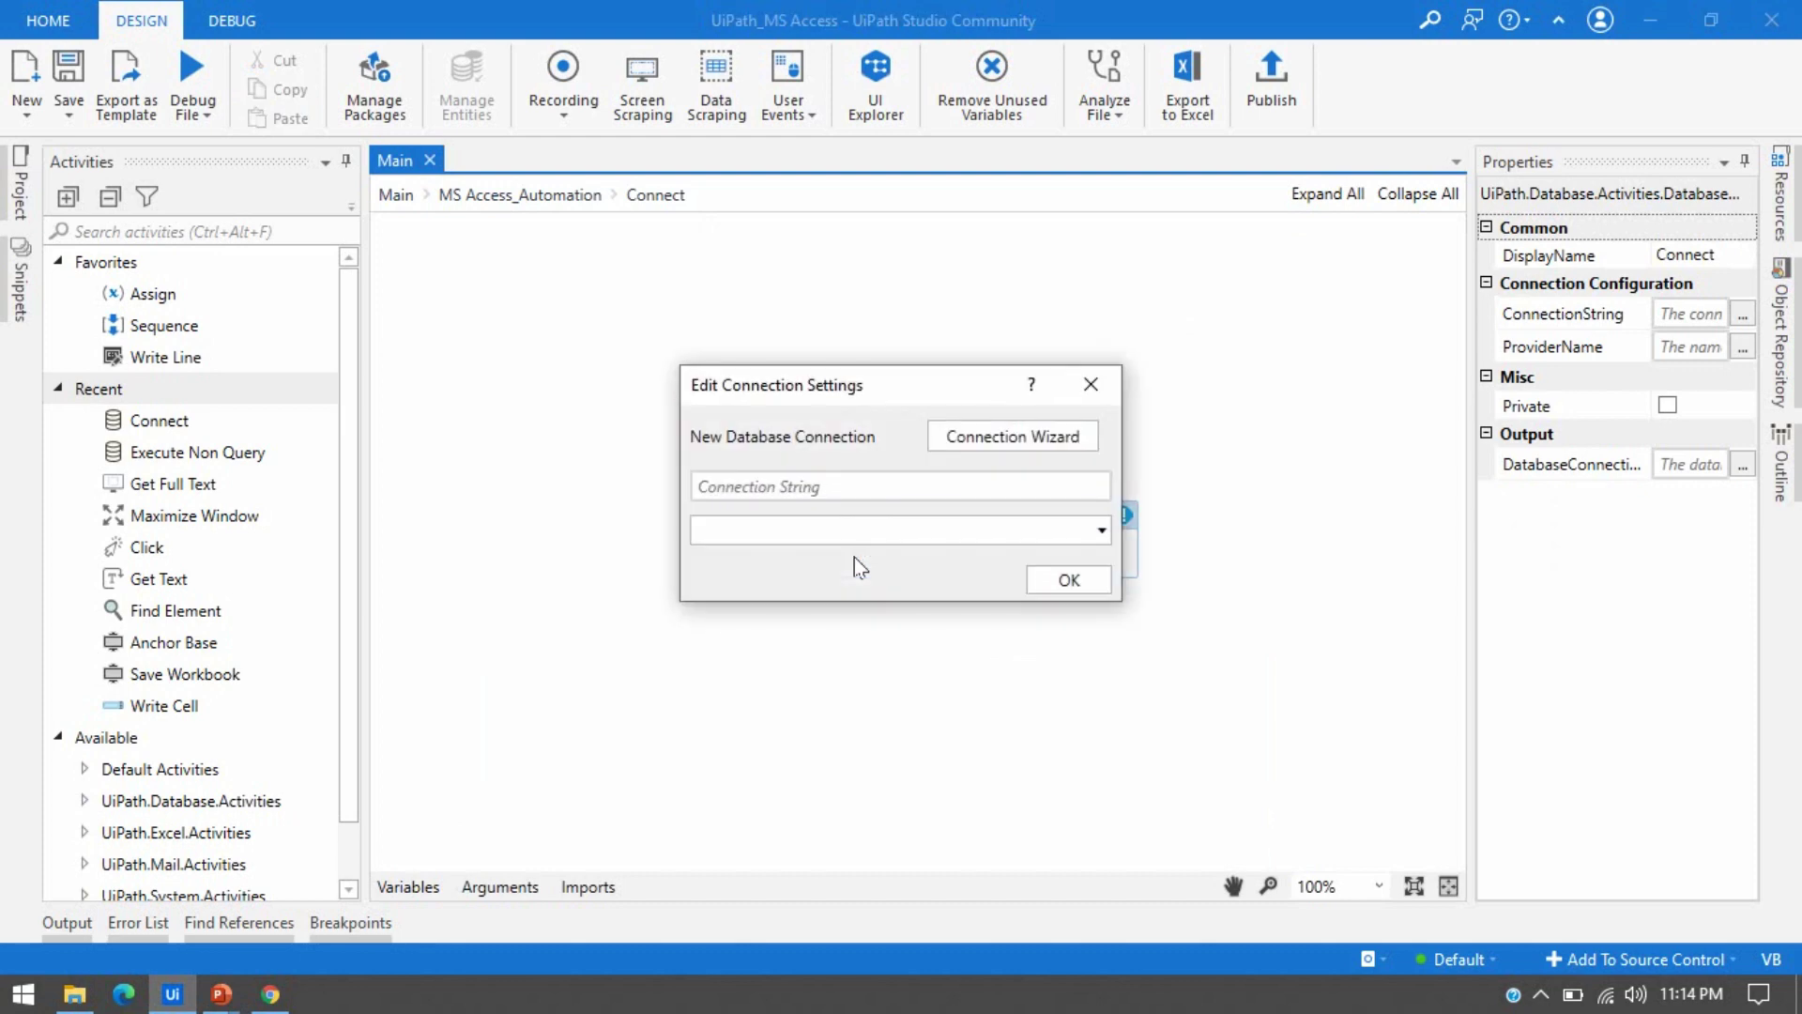
left_click(1023, 441)
left_click(813, 403)
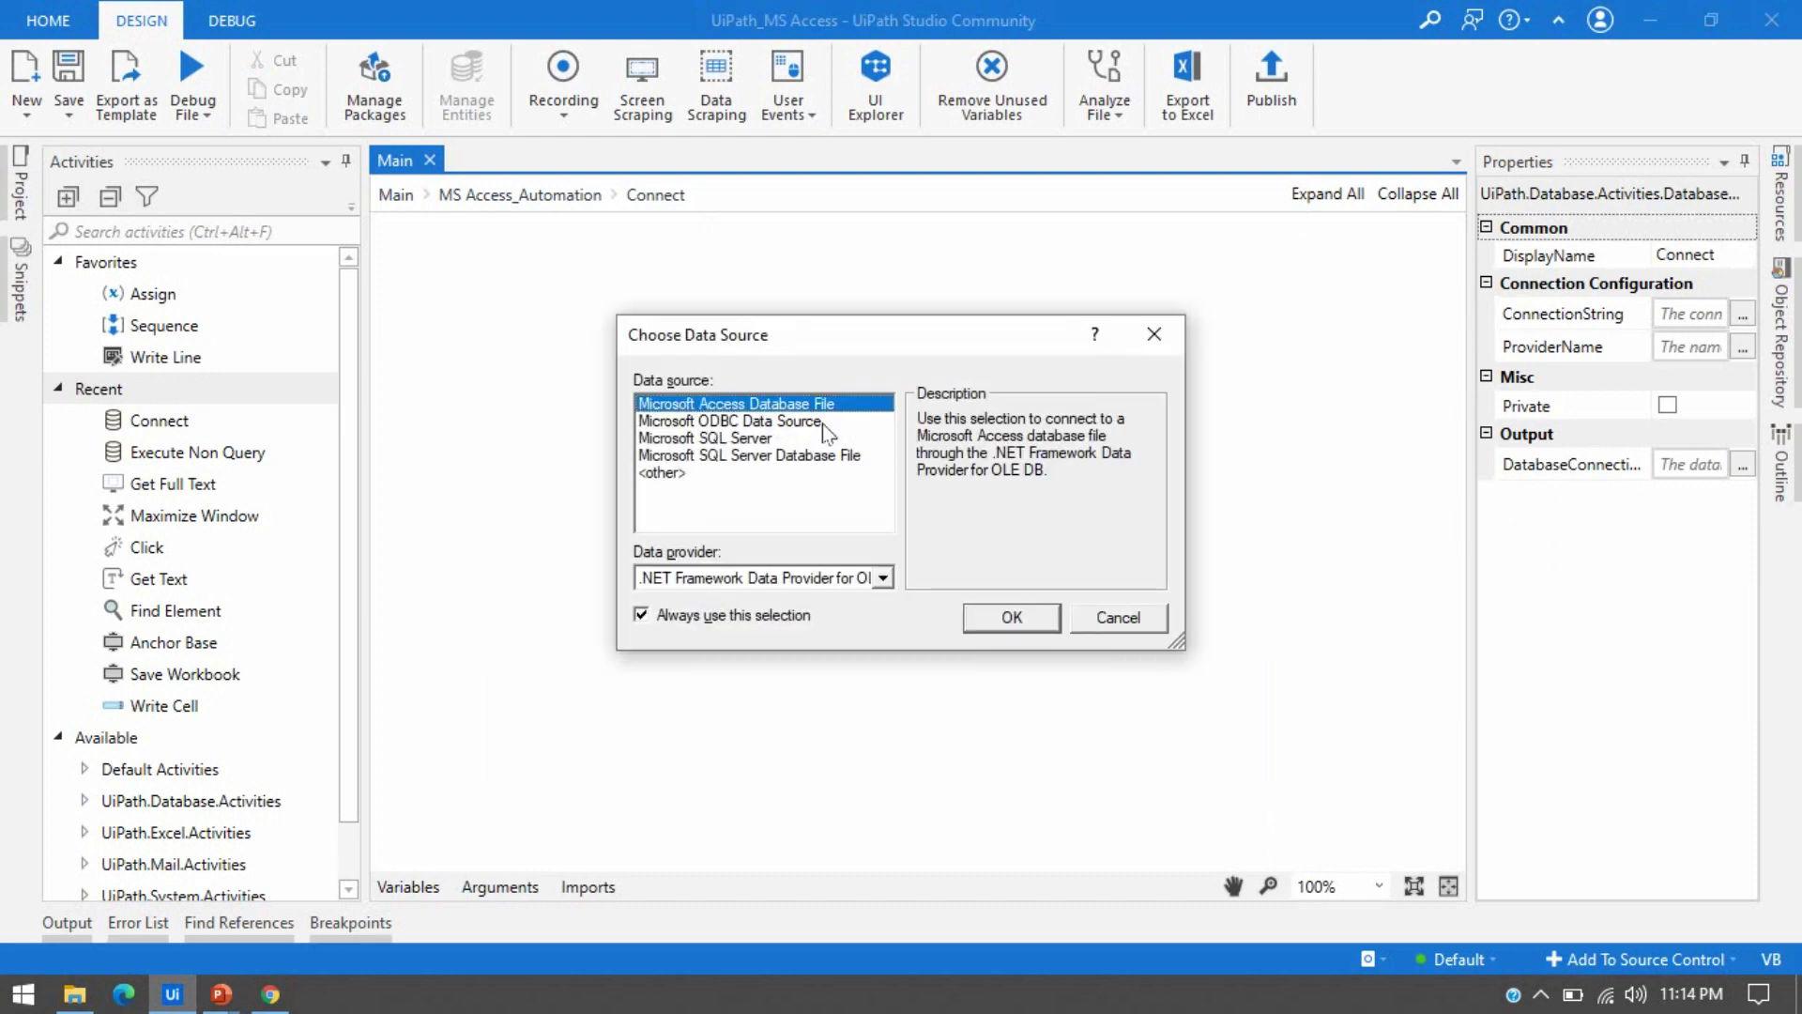
left_click(1014, 618)
Step: Choose UiPathRPA_DB.accdb from Documents as the database file and test the connection
left_click(1035, 420)
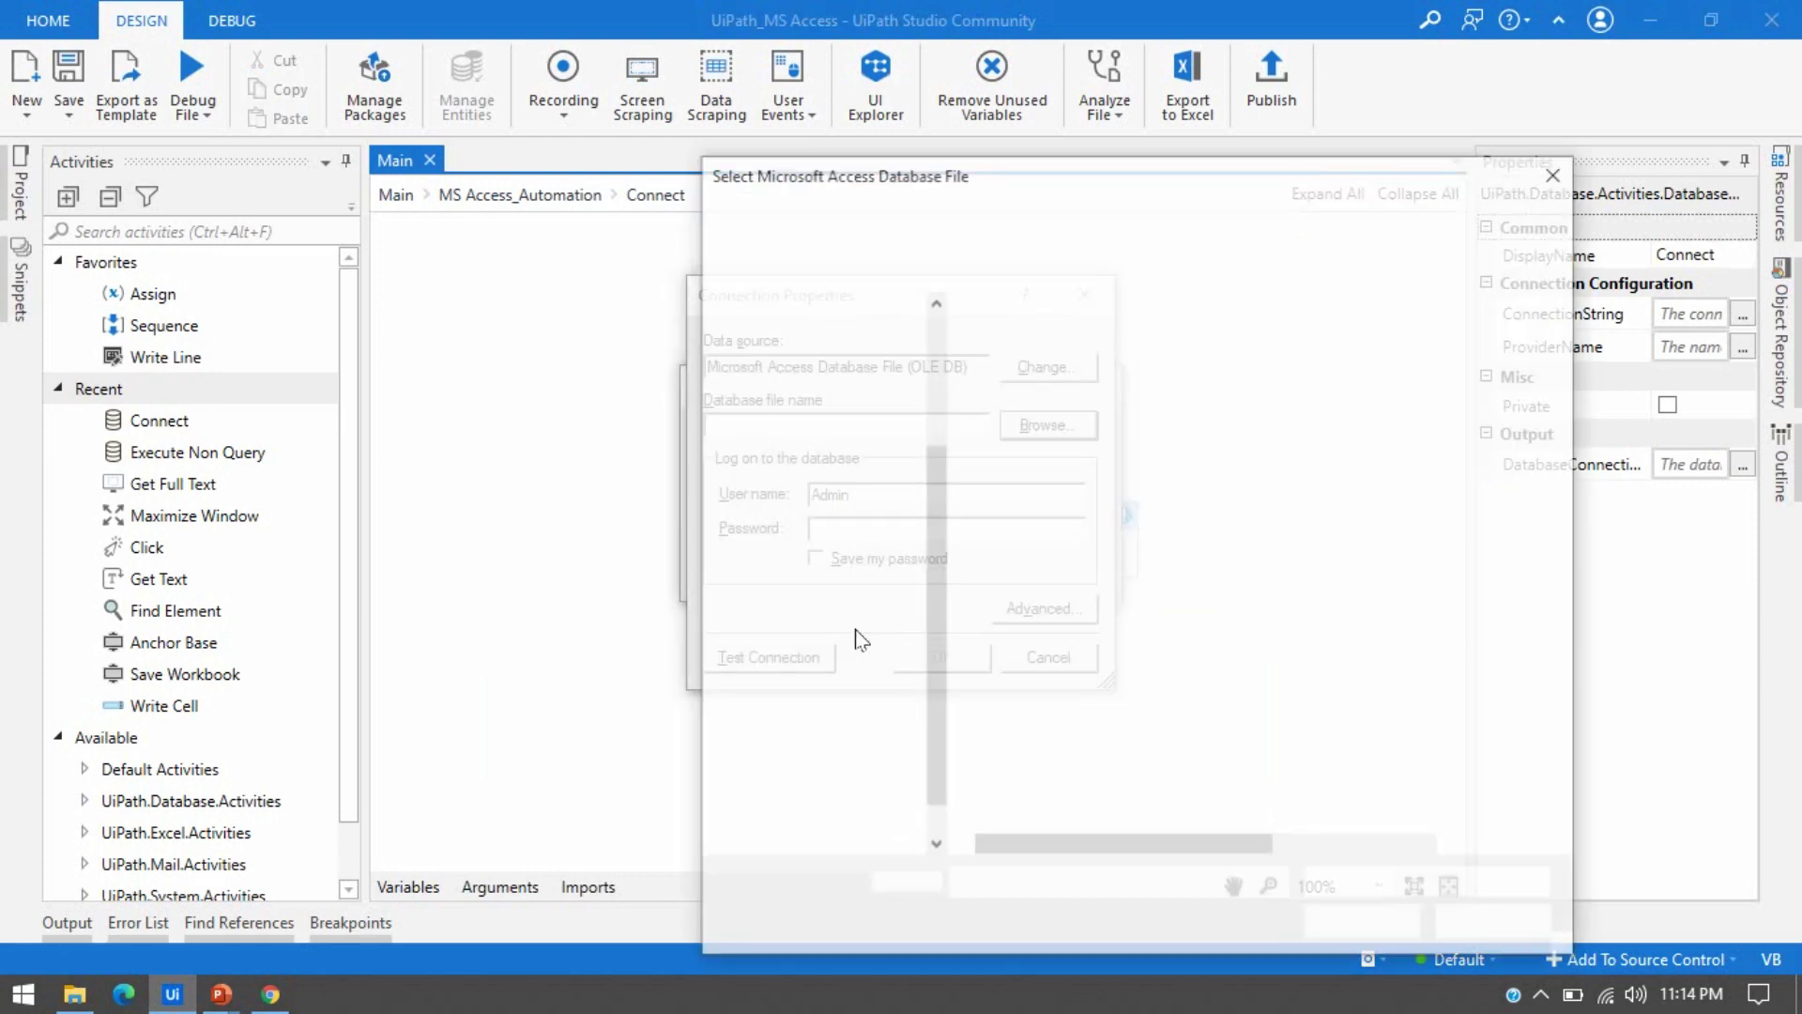
left_click(1042, 676)
left_click(1365, 924)
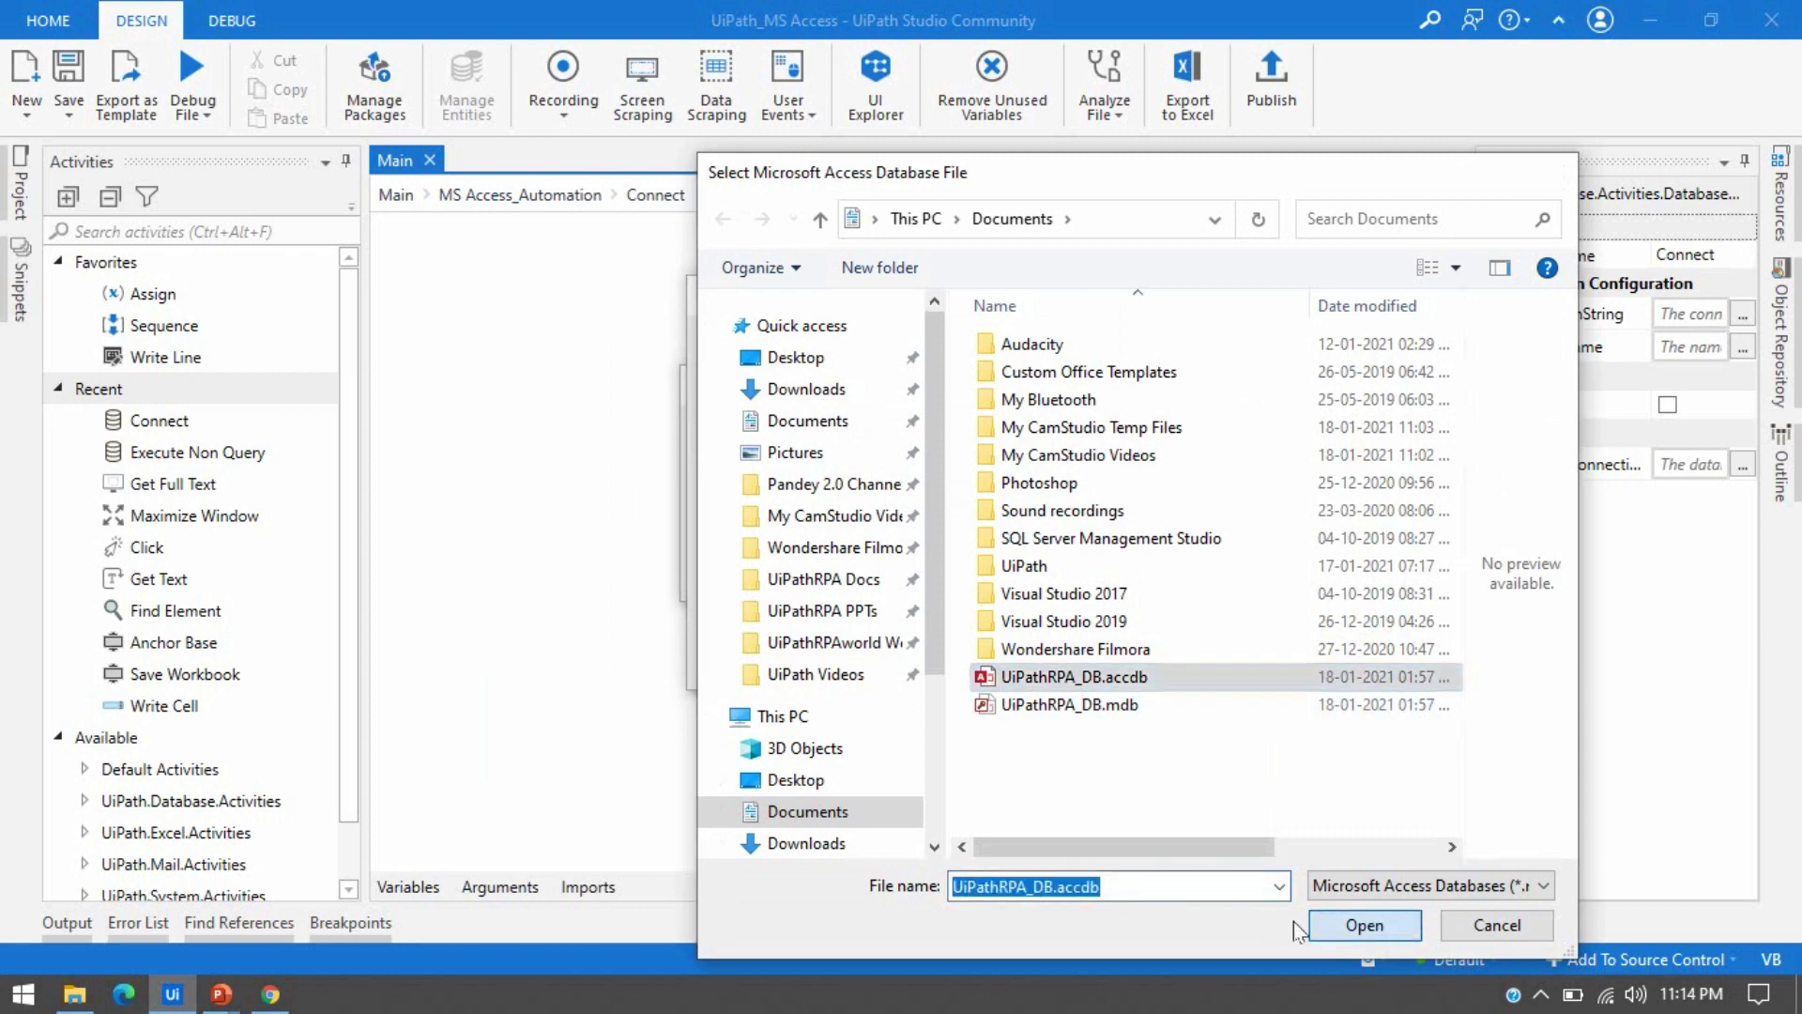
left_click(768, 657)
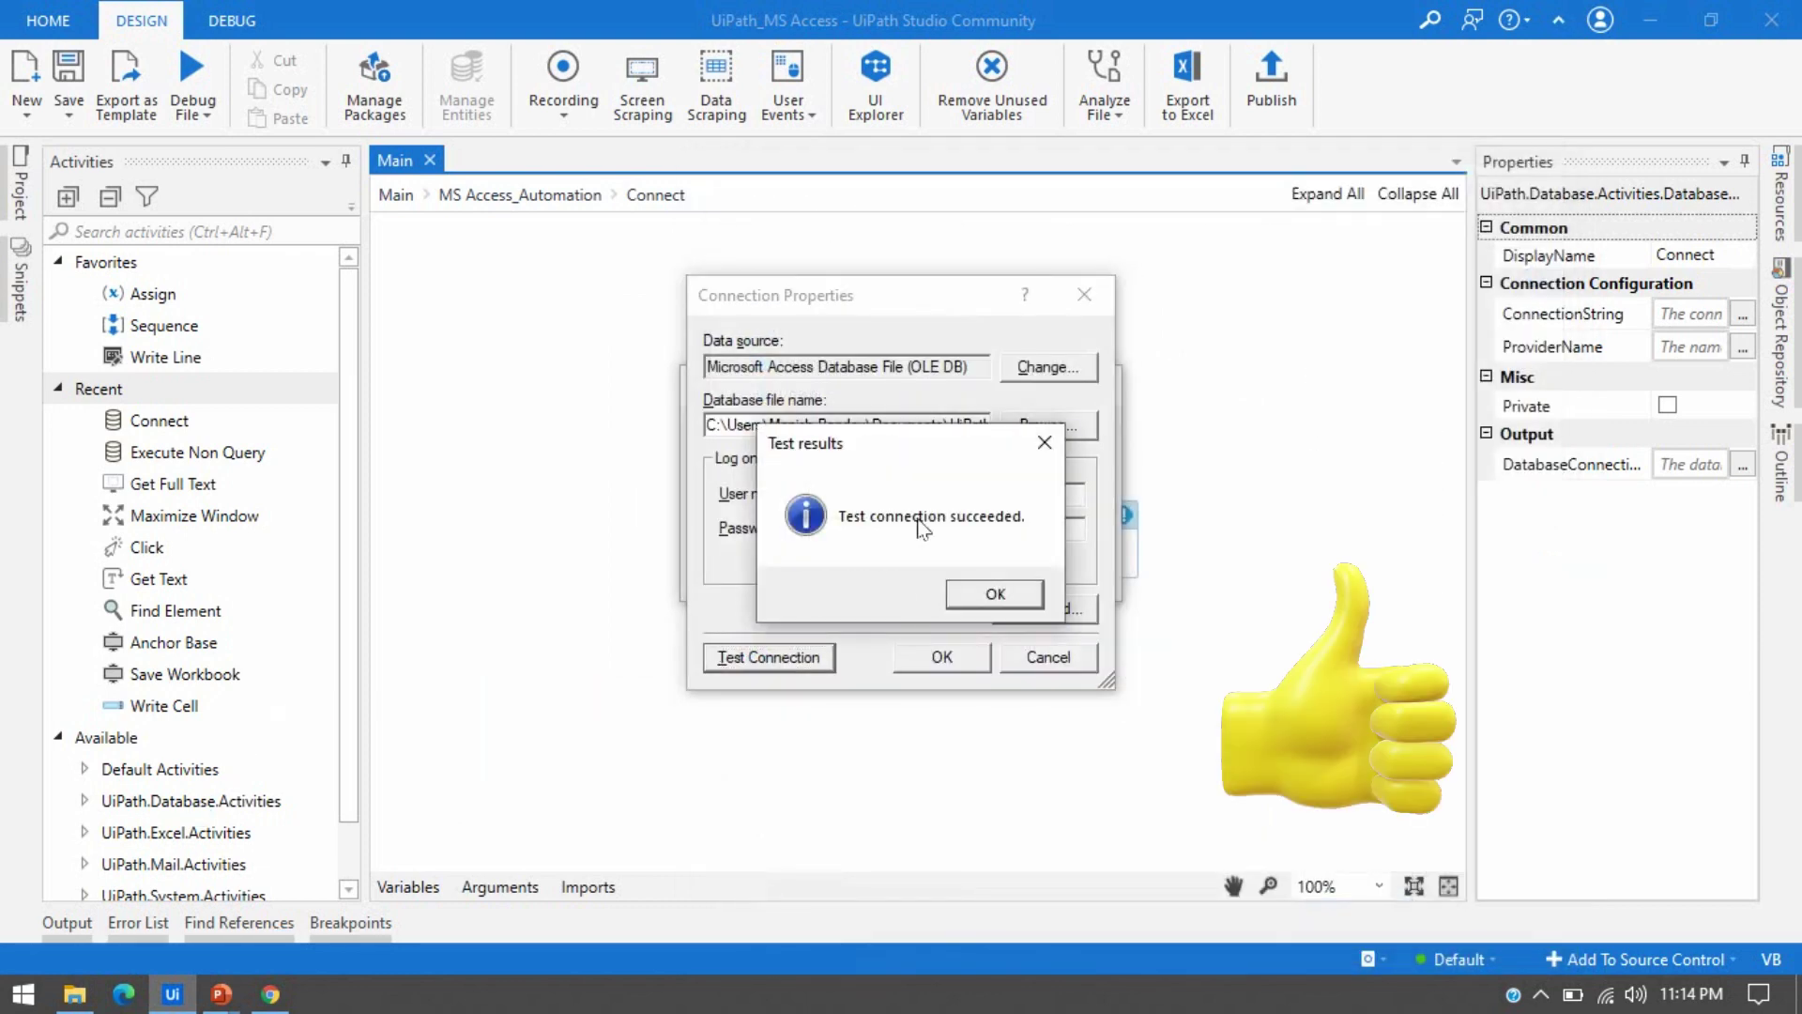
Step: Close the test result, accept the Access connection properties, and save the connection settings with System.Data.OleDb as the provider
left_click_drag(901, 452, 687, 320)
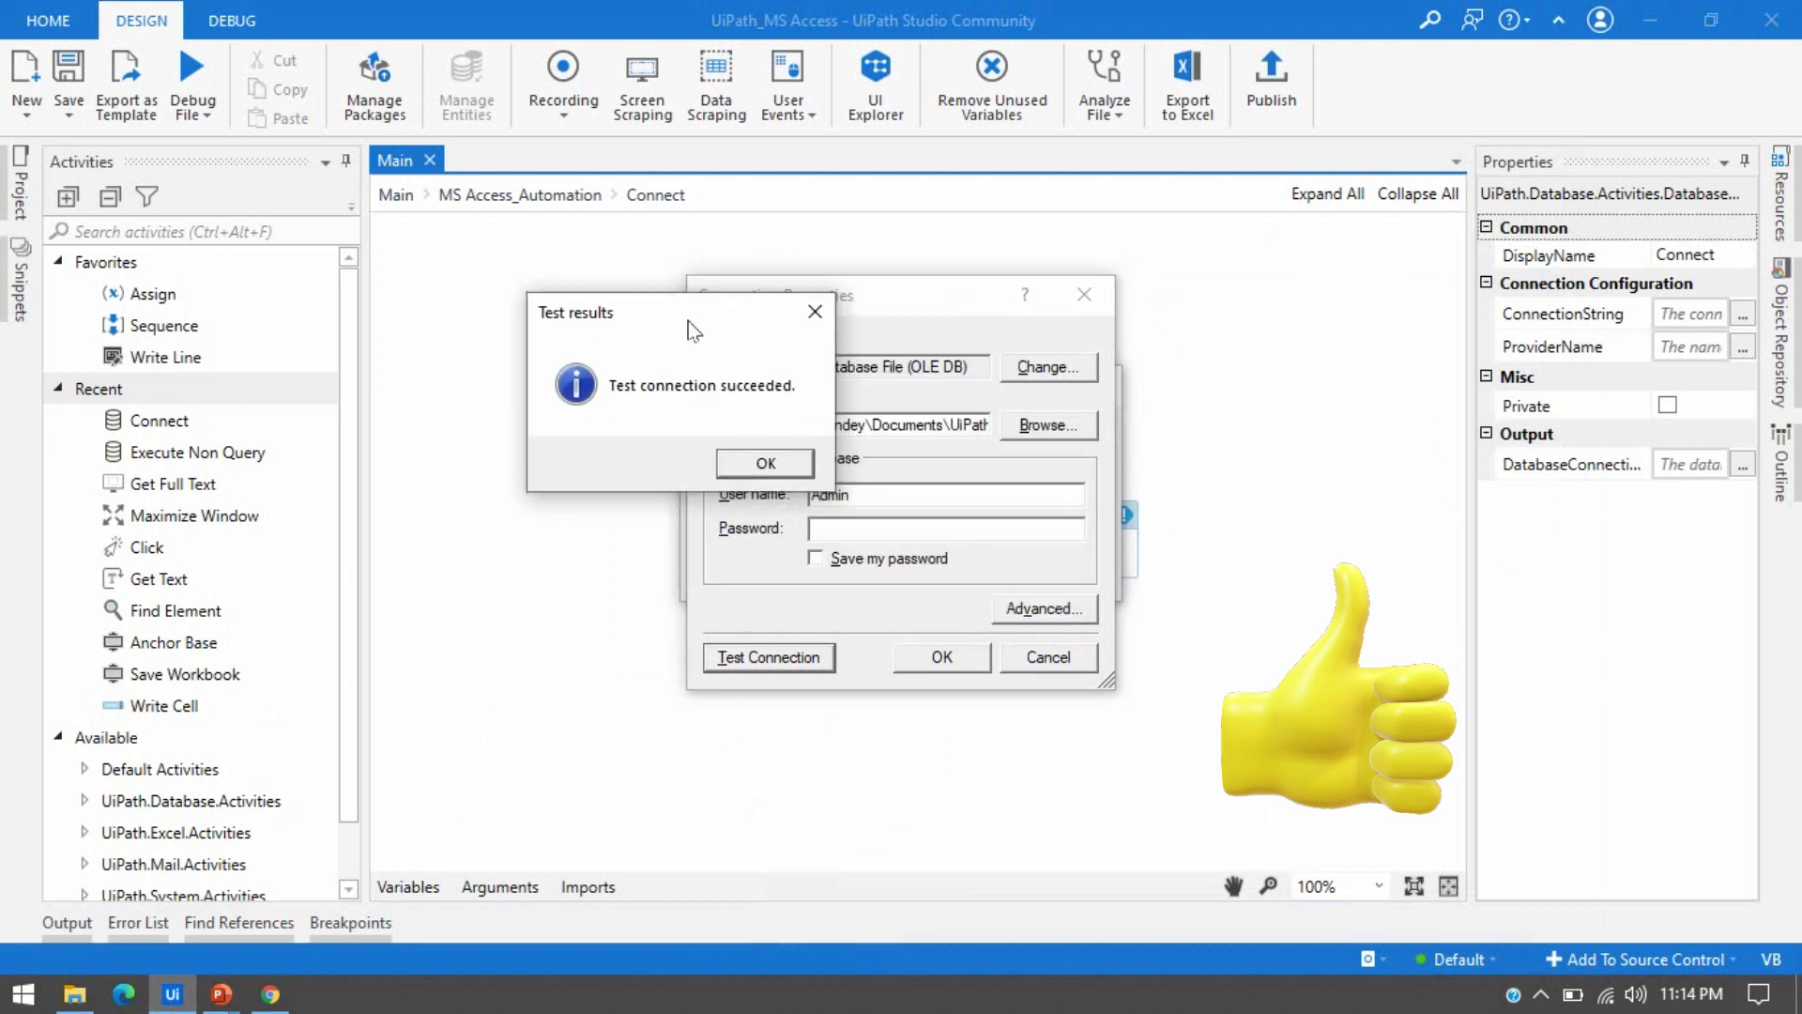
left_click(766, 464)
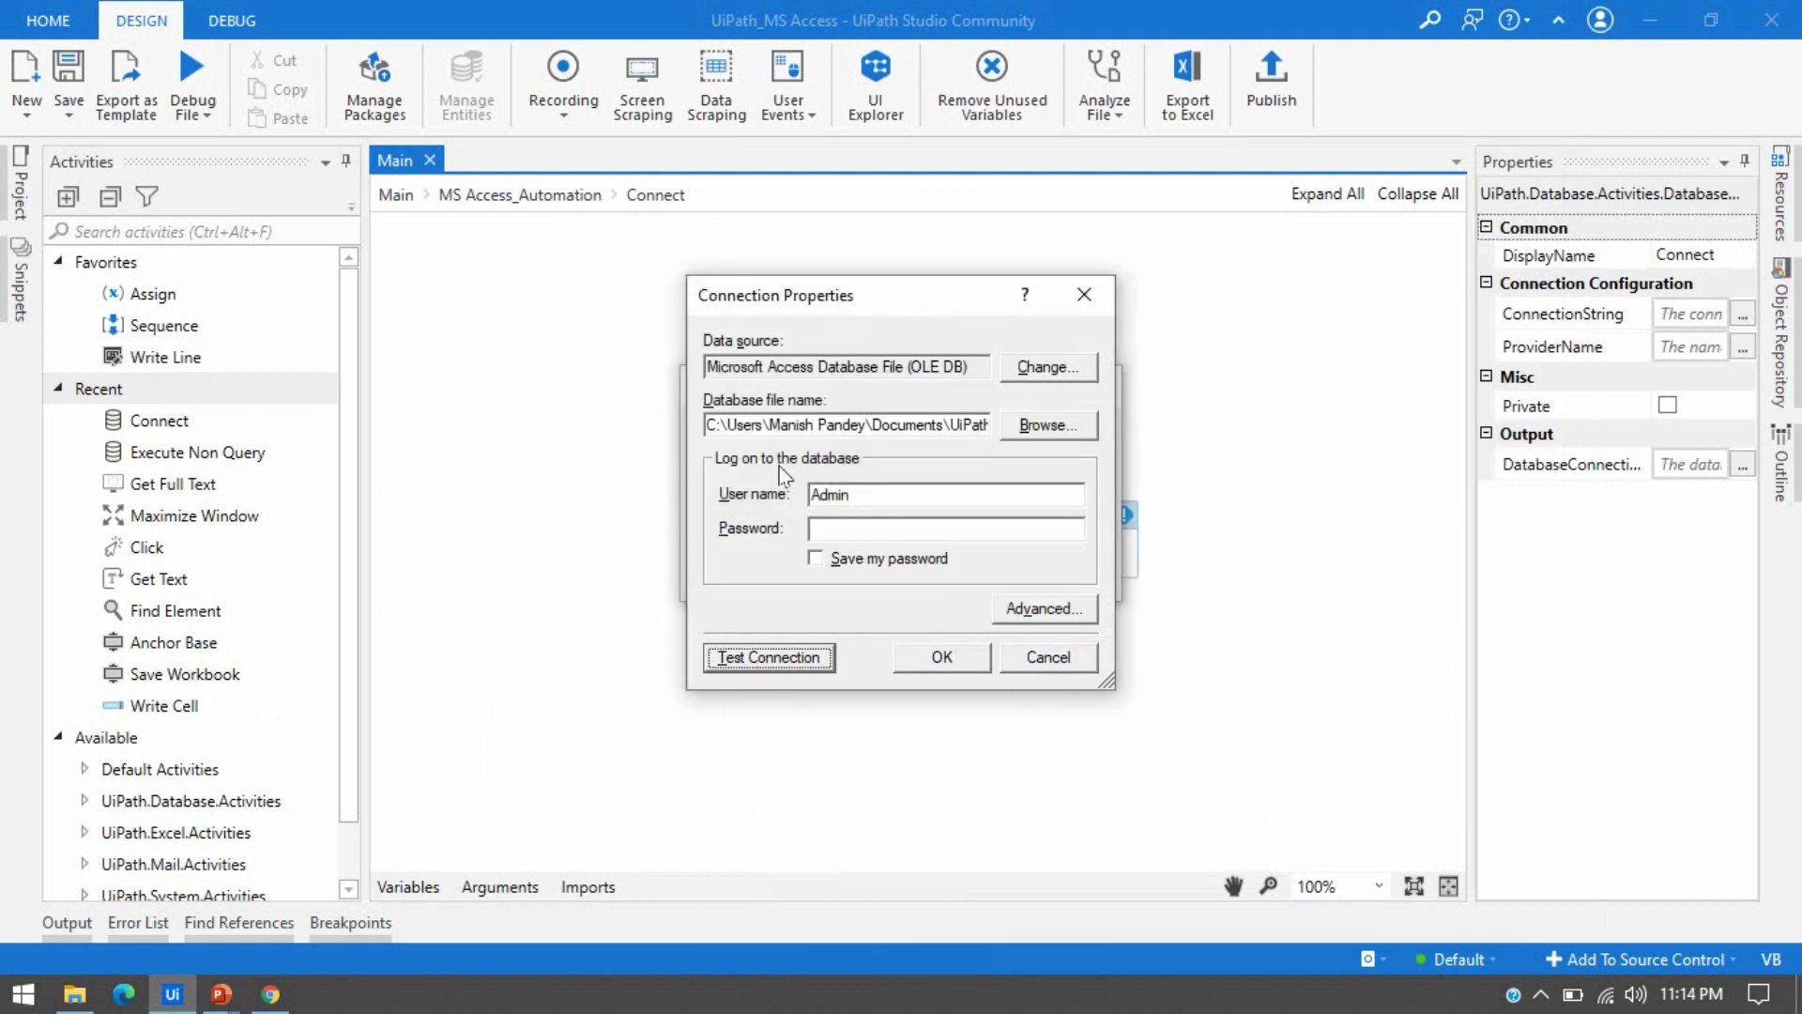
left_click(984, 661)
left_click(904, 522)
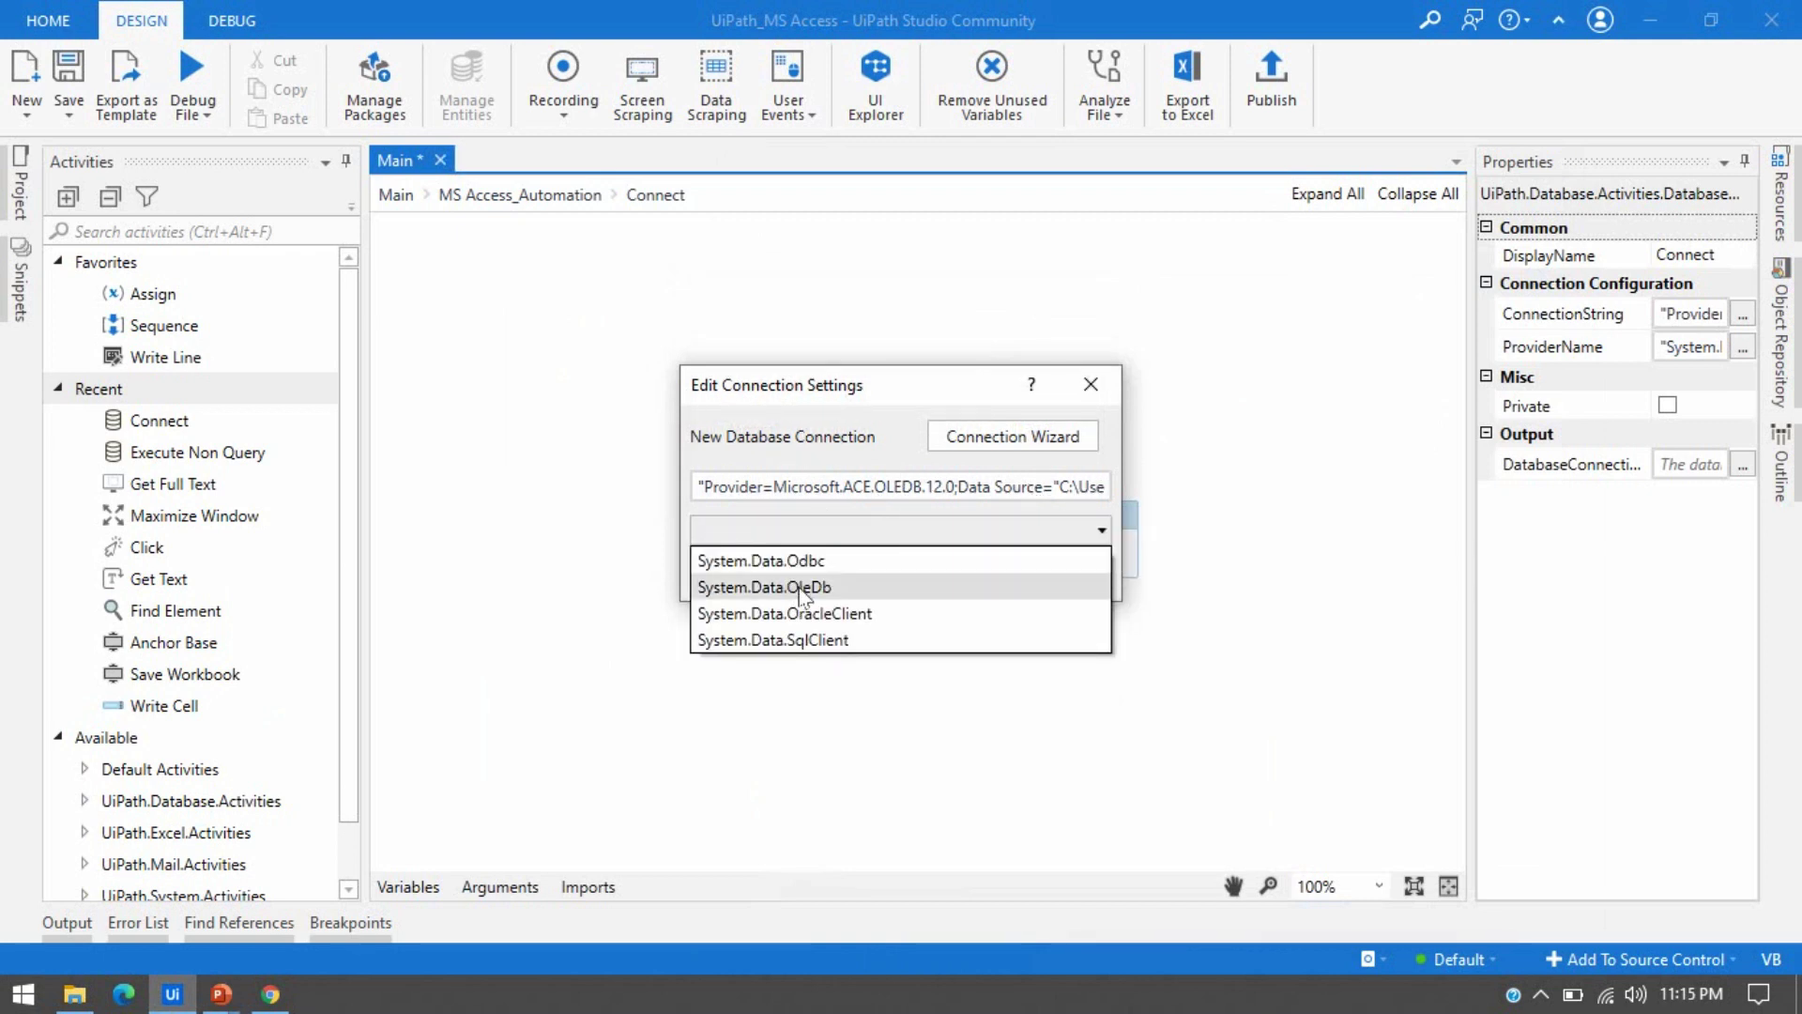
left_click(847, 587)
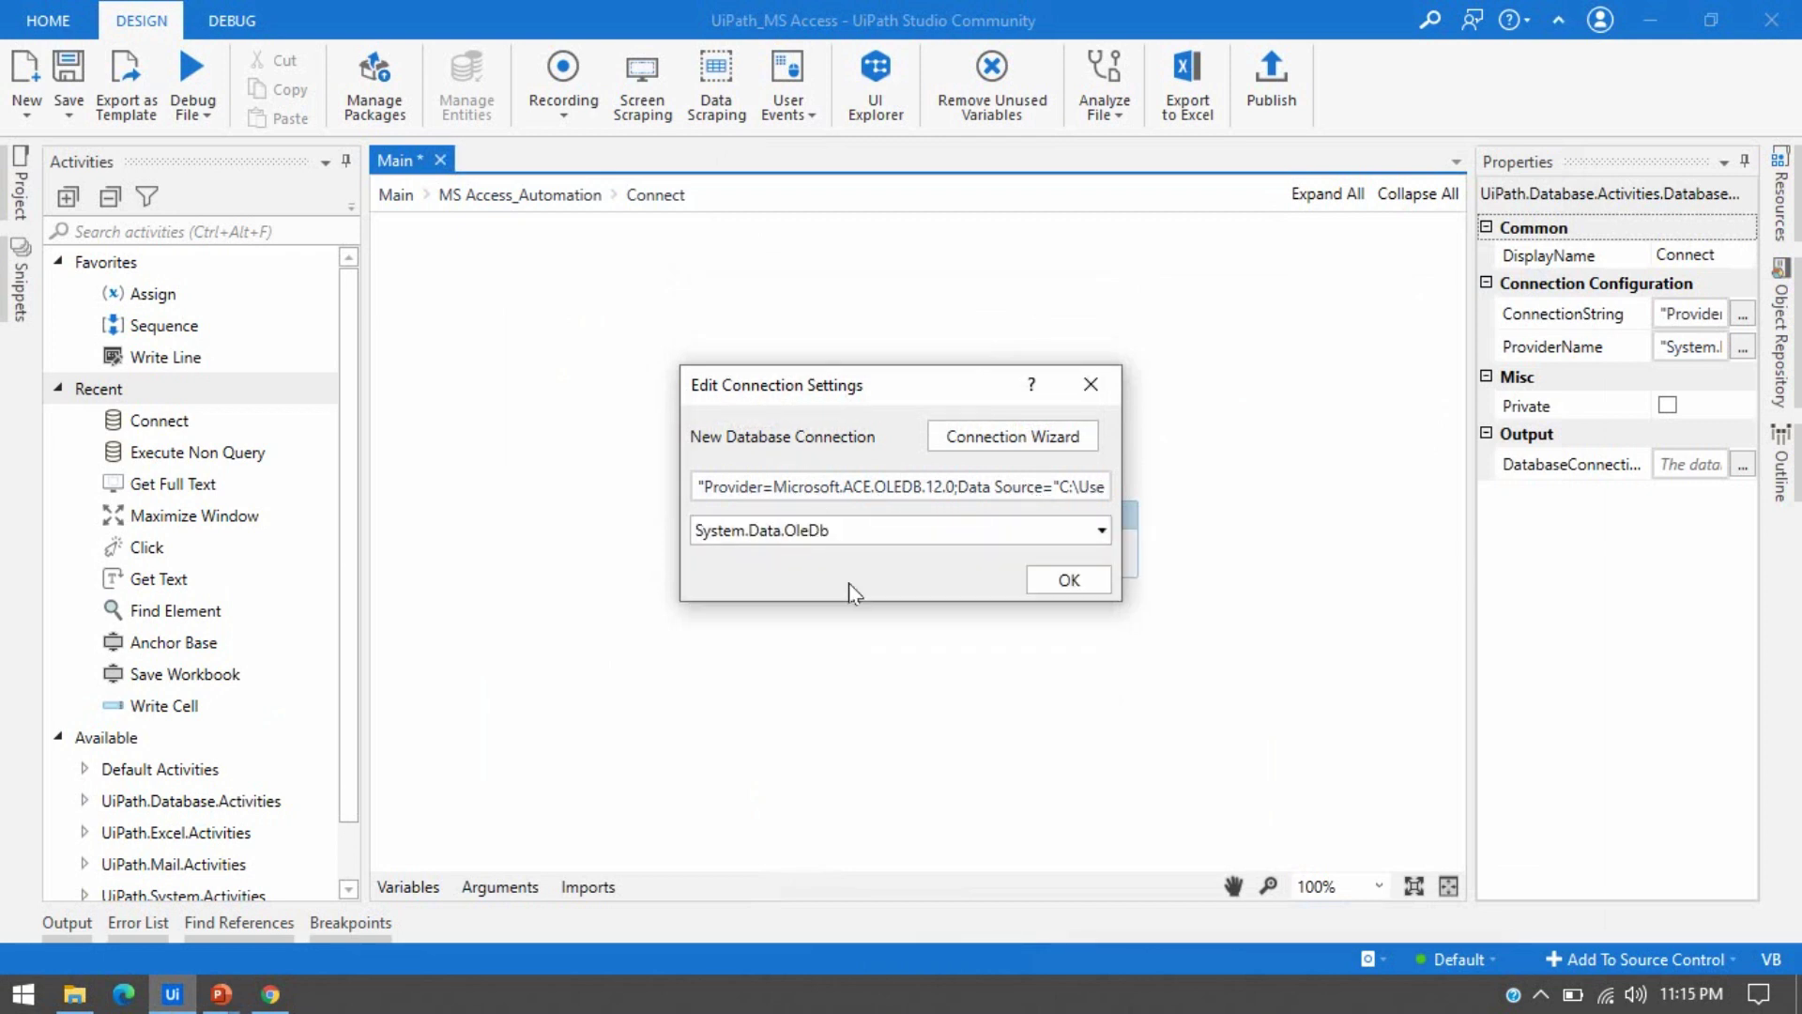
left_click(1072, 583)
Step: Return to the MS Access_Automation flowchart and minimize all windows to show the desktop
left_click(549, 196)
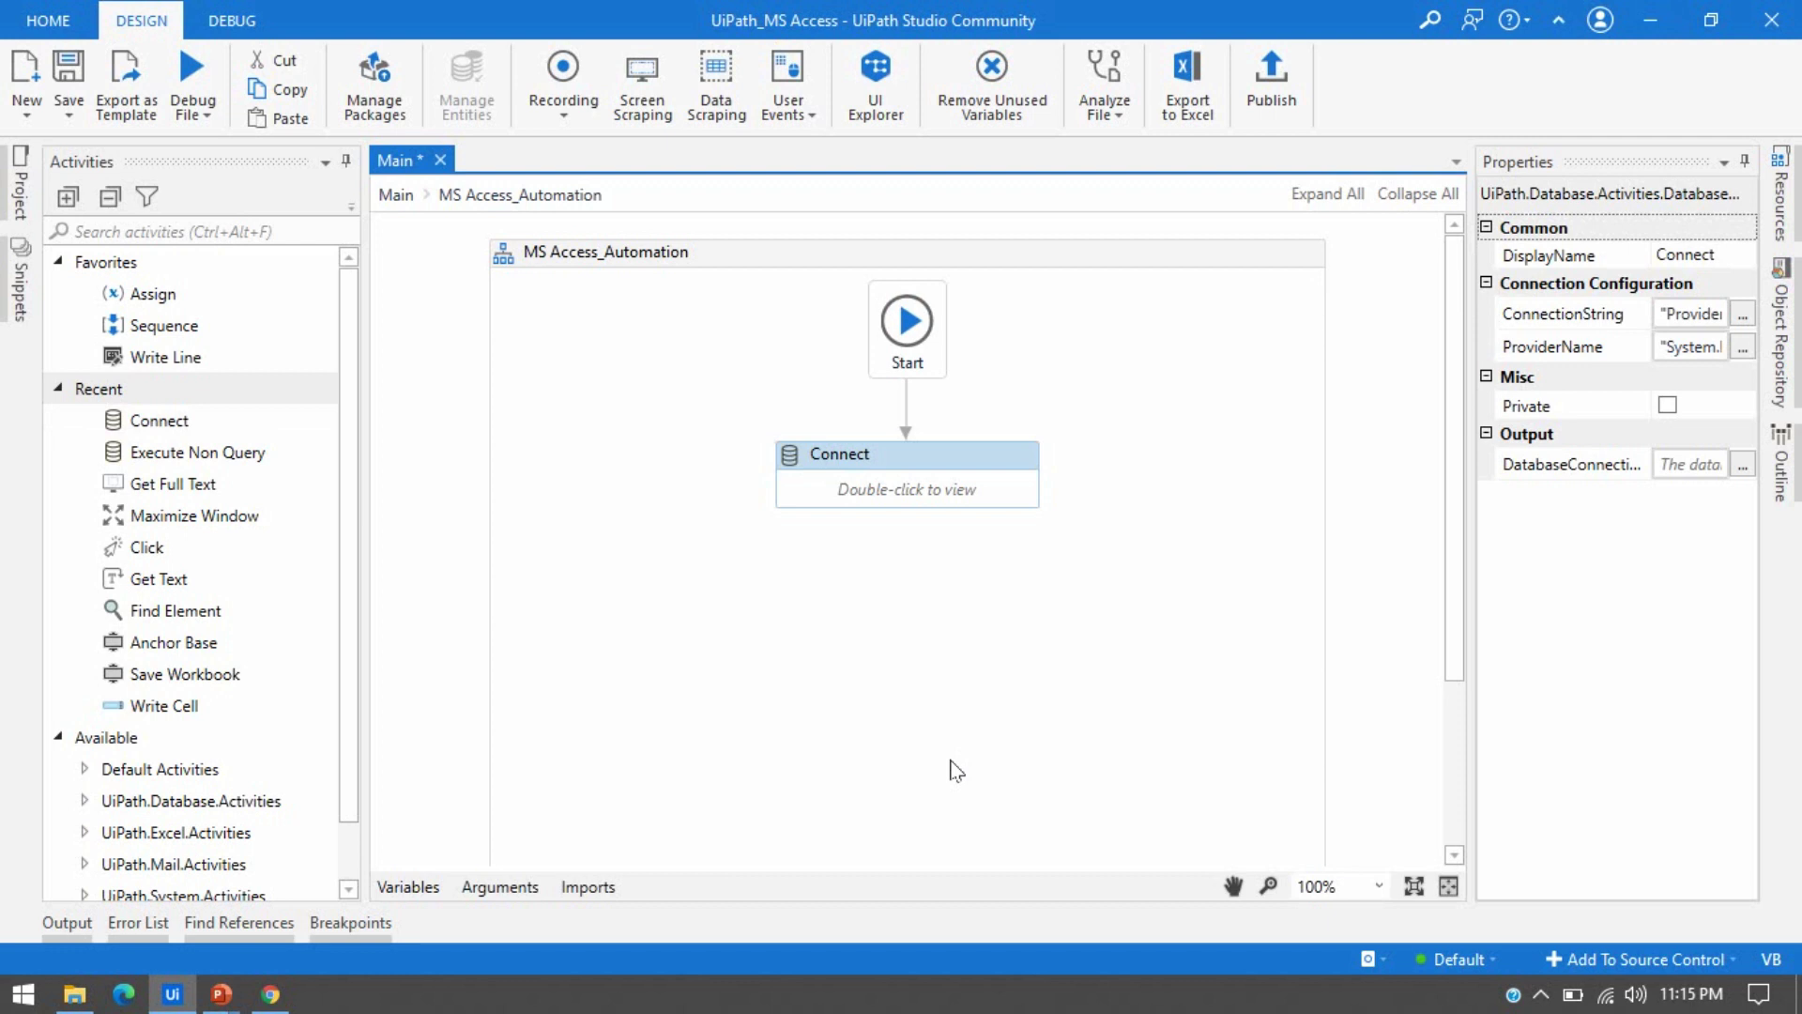
key("super+d")
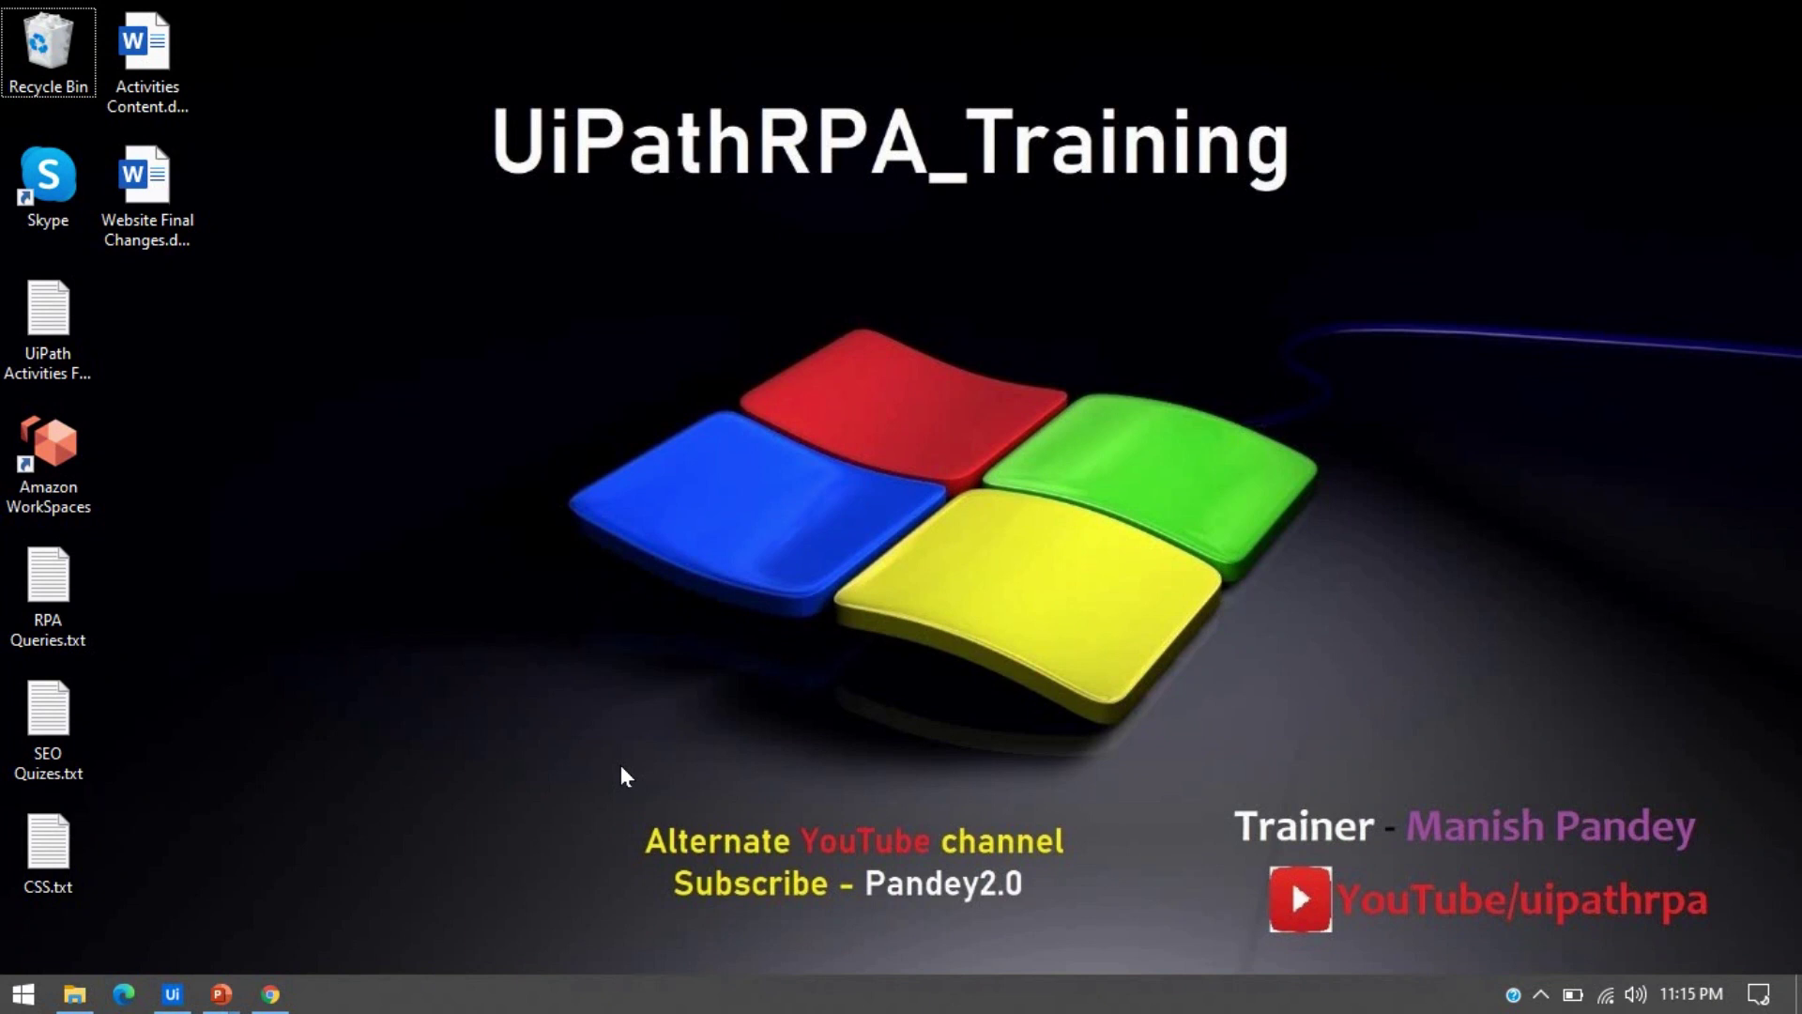